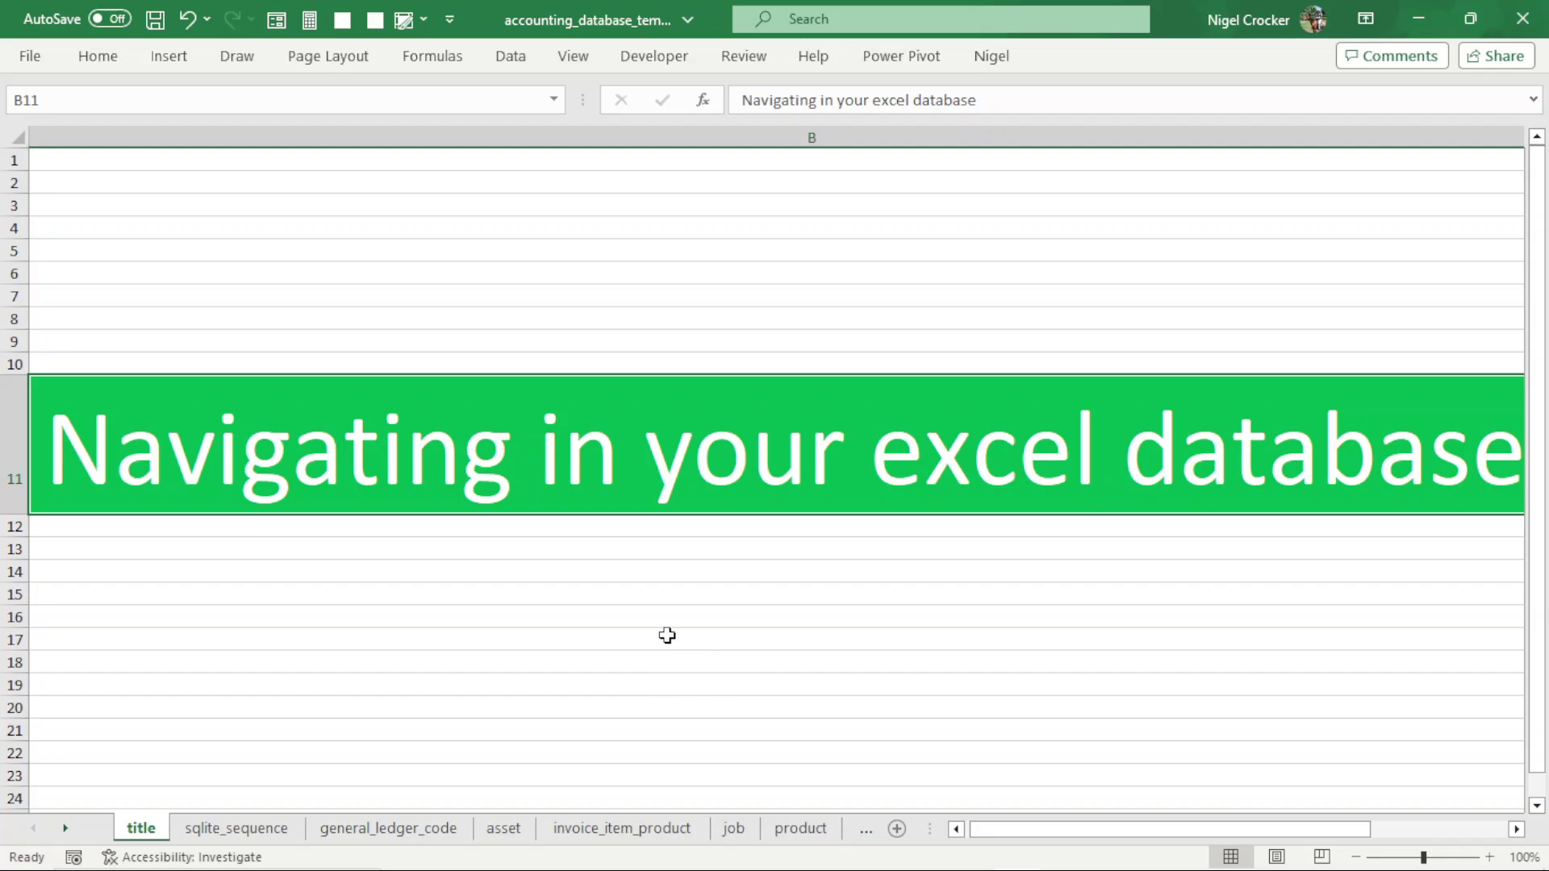
Select cell B3 on the title sheet and expand the collapsed ribbon
click(552, 212)
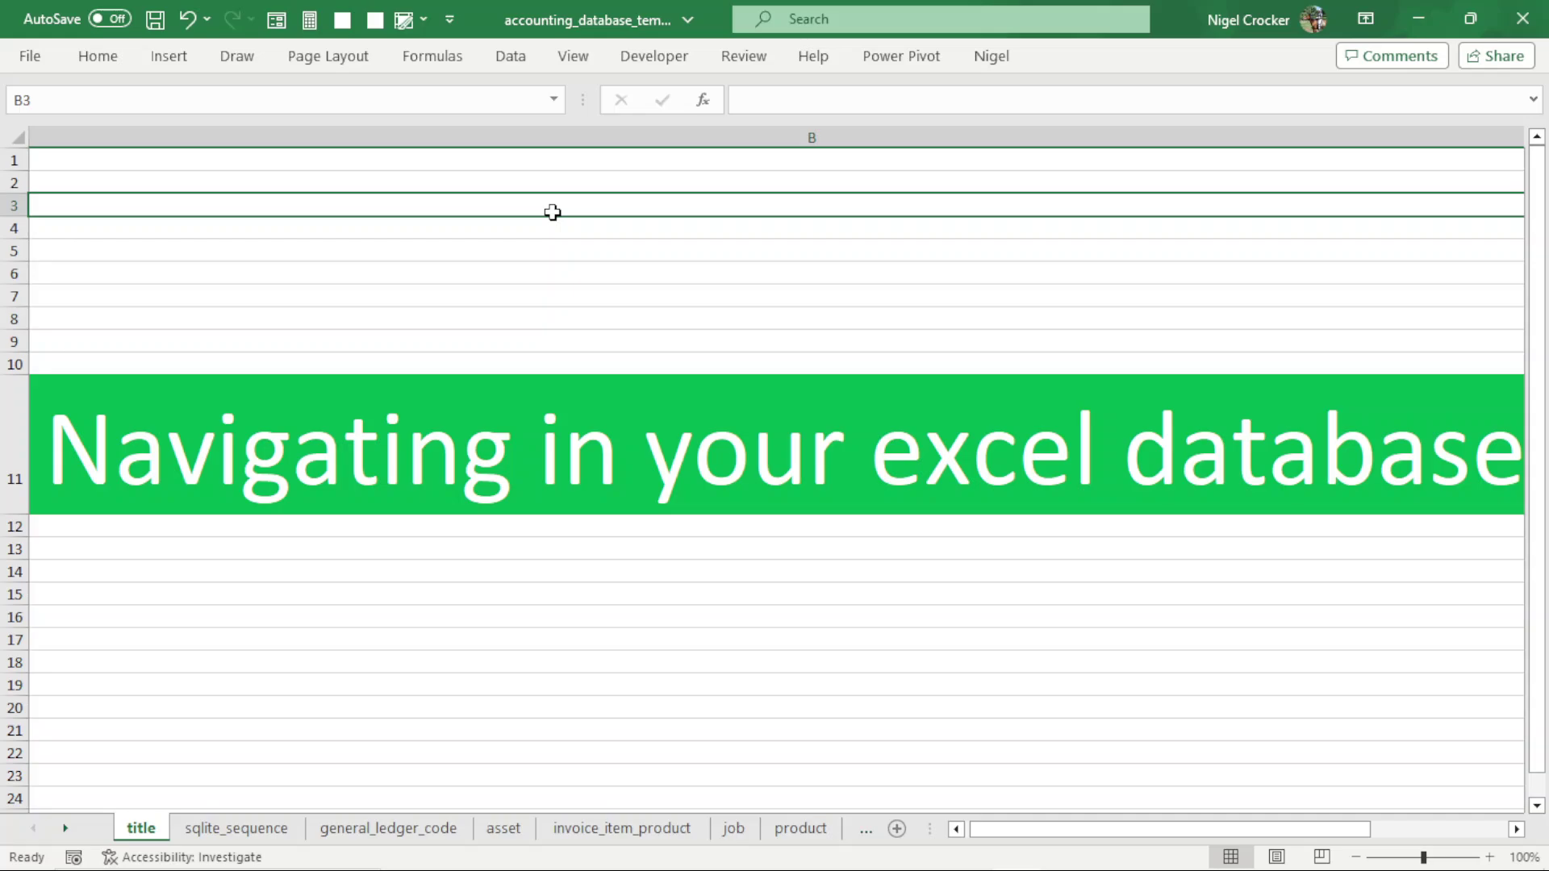
key(ctrl+F1)
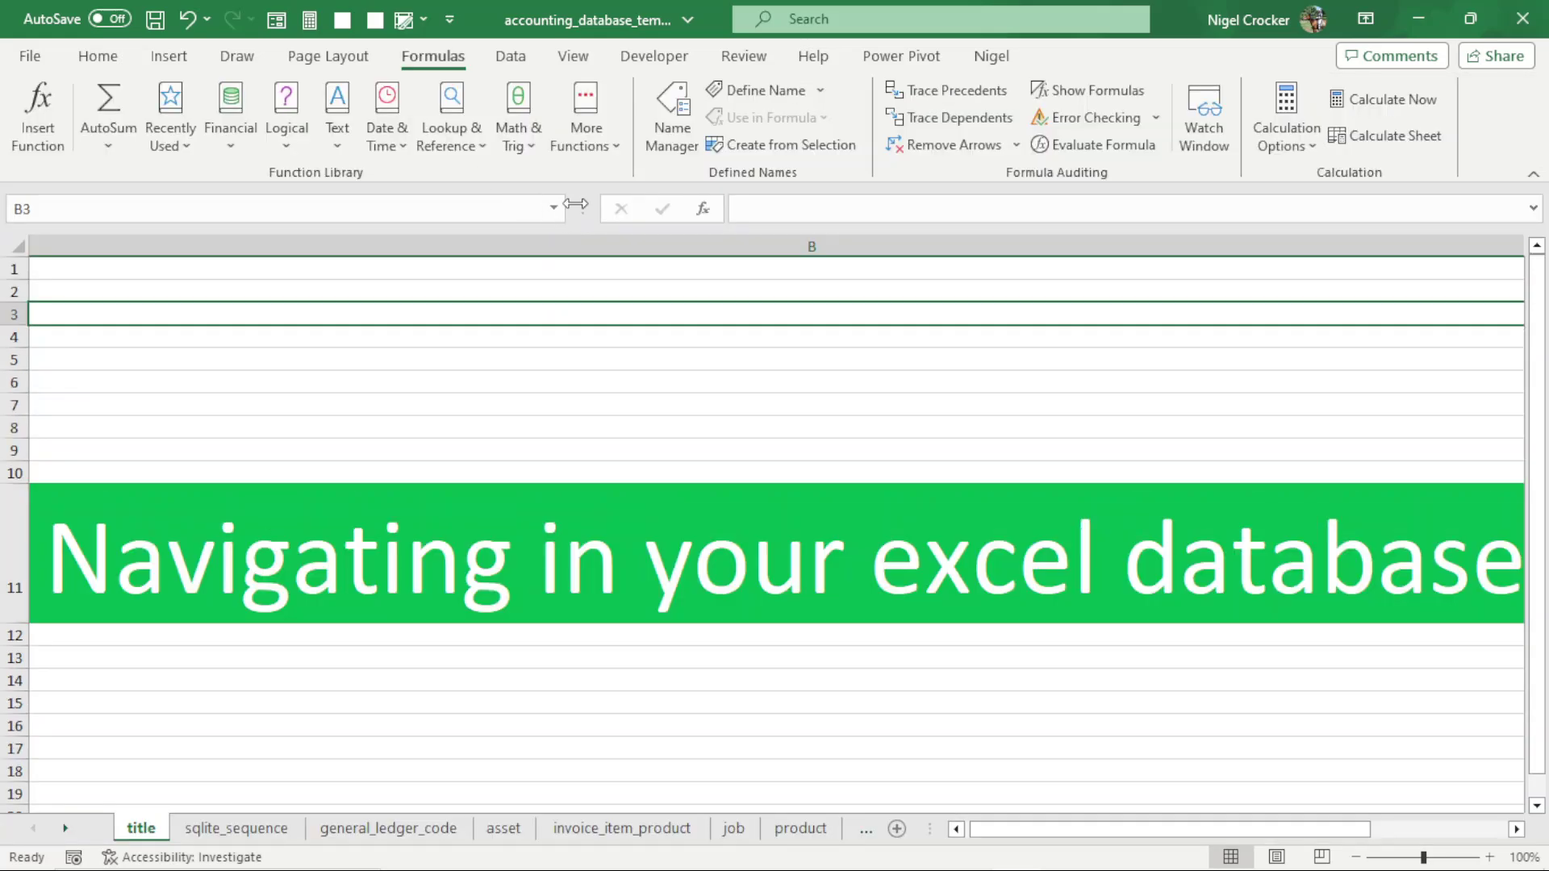
click(565, 214)
Browse the full list of worksheets down to its end and close it without switching sheets
right_click(63, 828)
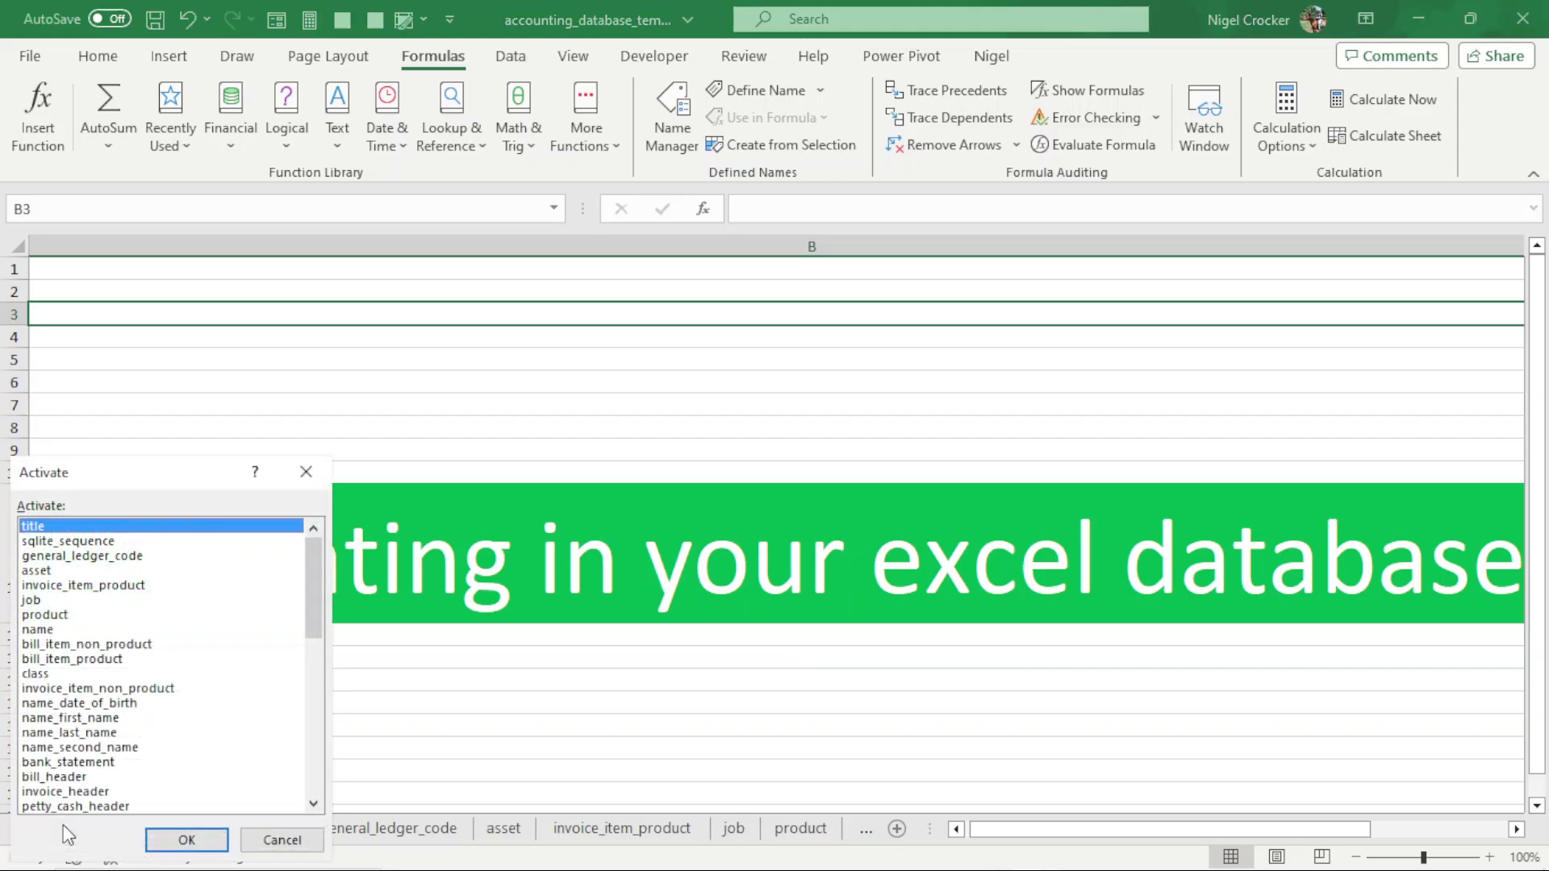
drag(310, 590, 295, 774)
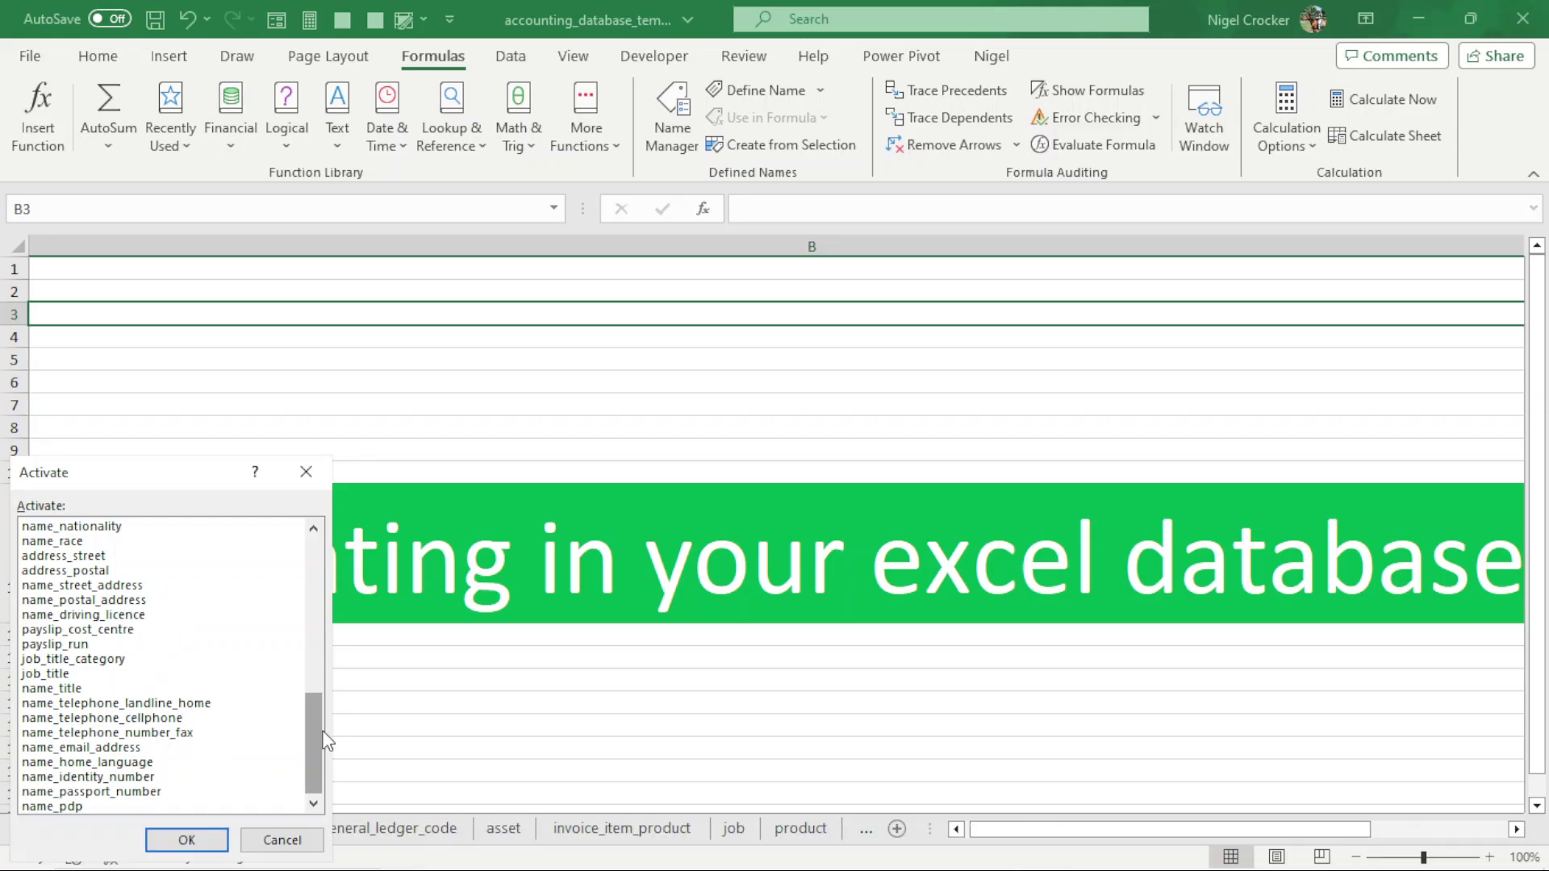
click(302, 465)
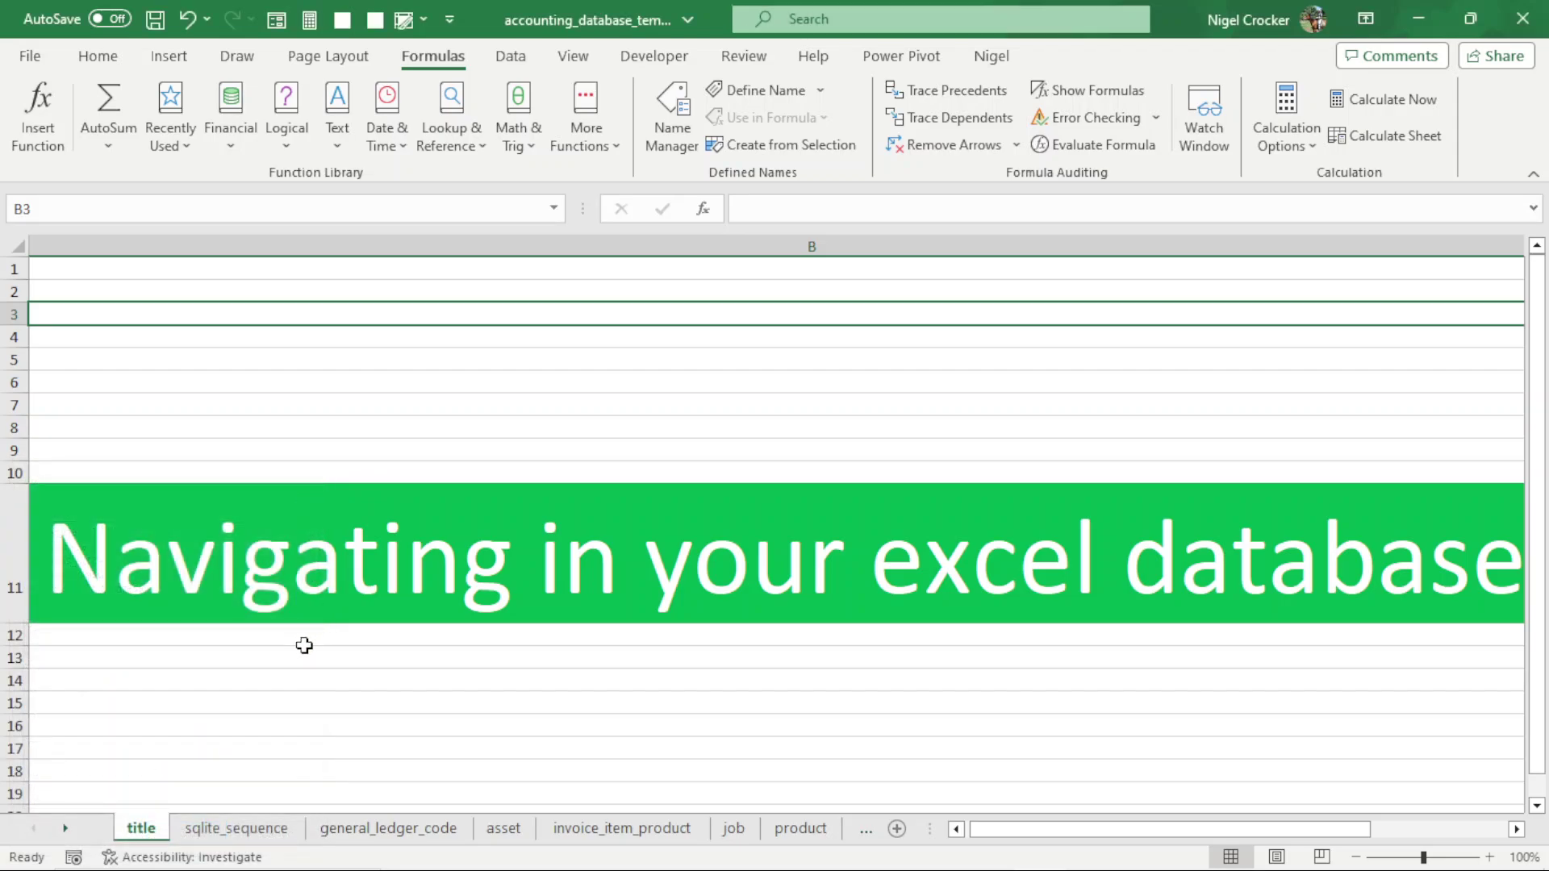
Convert the data range A1:B23 on the sqlite_sequence sheet into a table with headers
click(240, 839)
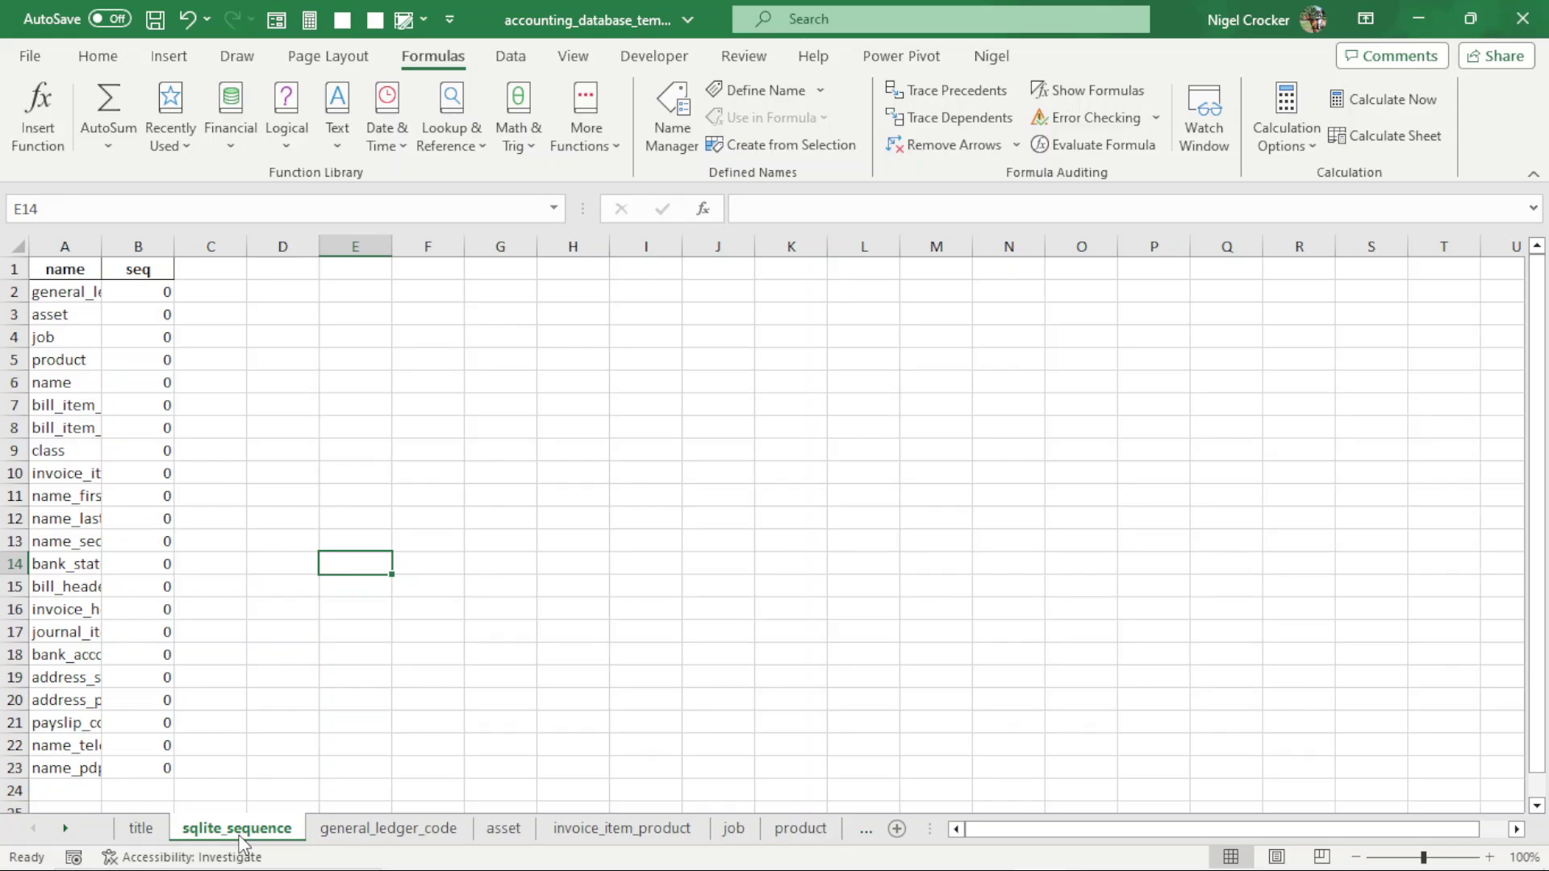
click(64, 422)
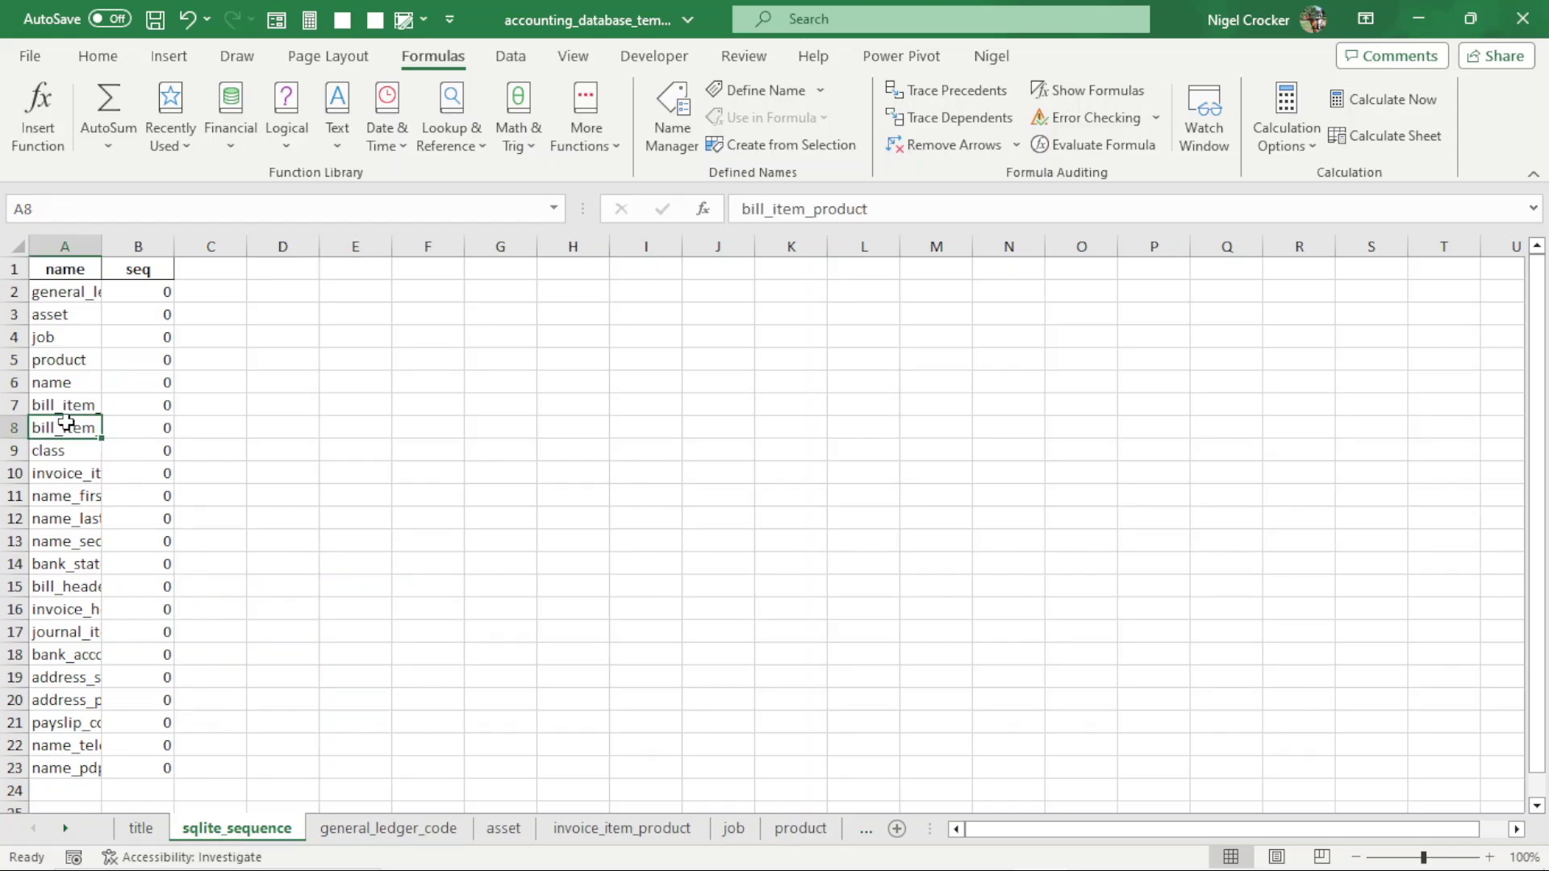
key(ctrl+t)
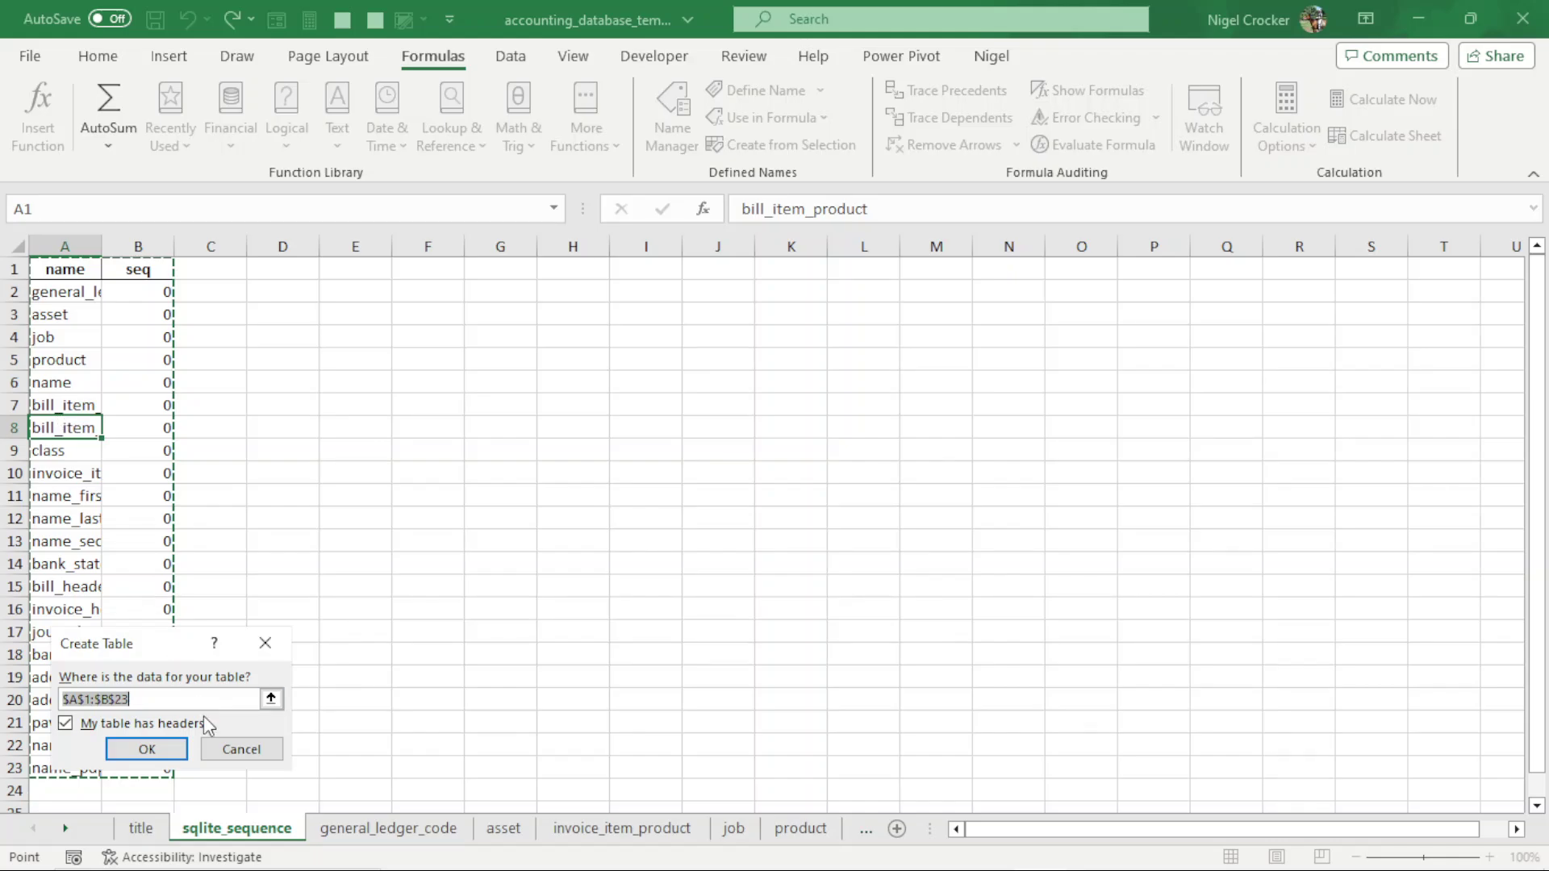
click(141, 750)
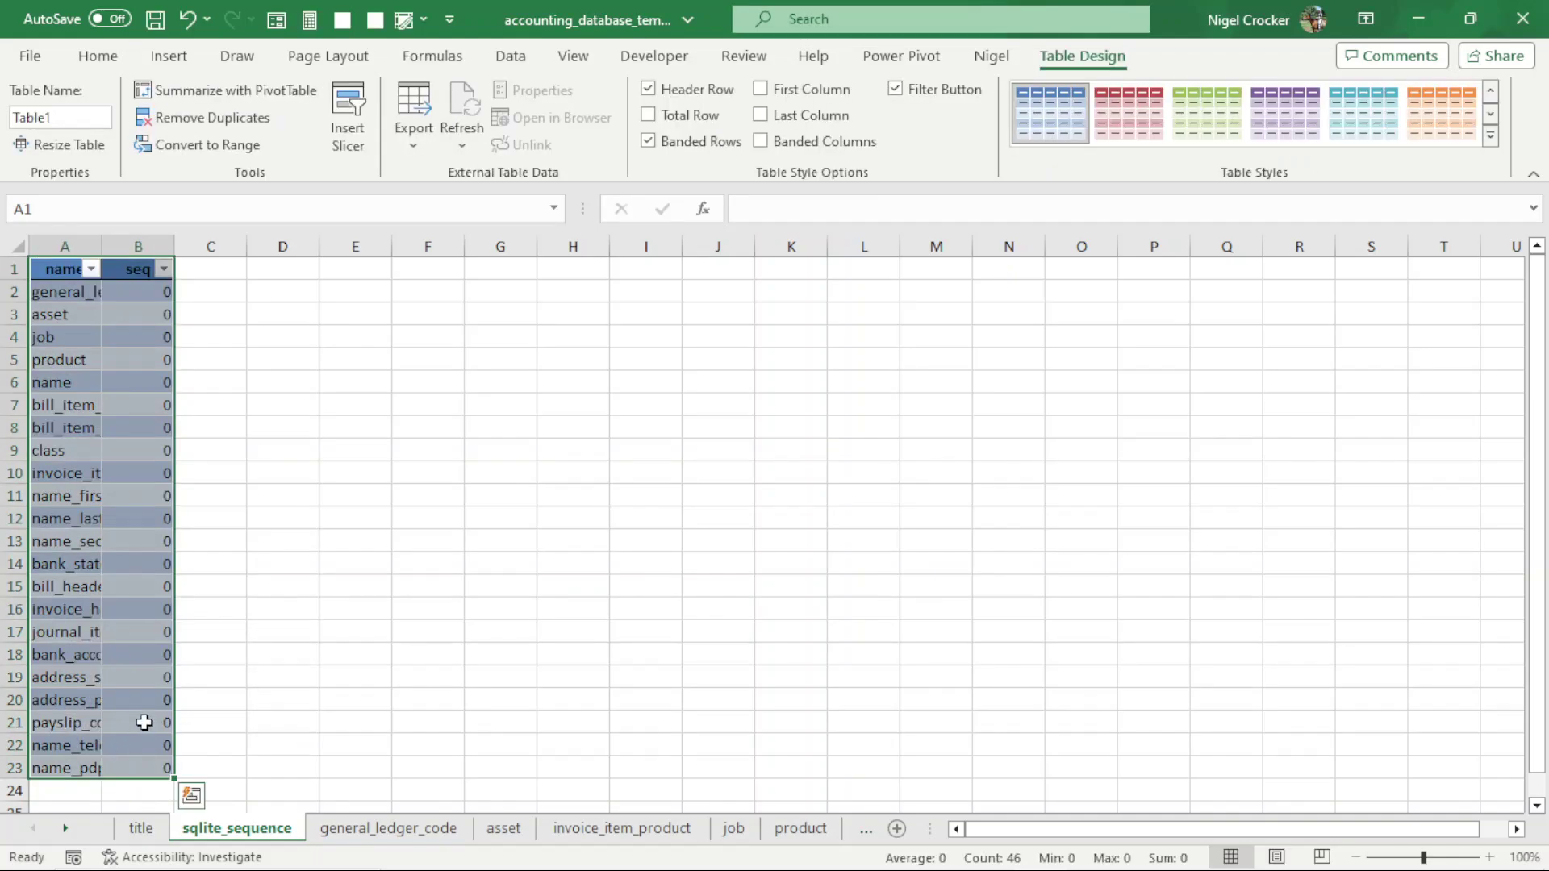
Copy the worksheet's name and use it to rename the new table sqlite_sequence
right_click(235, 836)
click(235, 836)
right_click(235, 837)
click(305, 581)
key(ctrl+c)
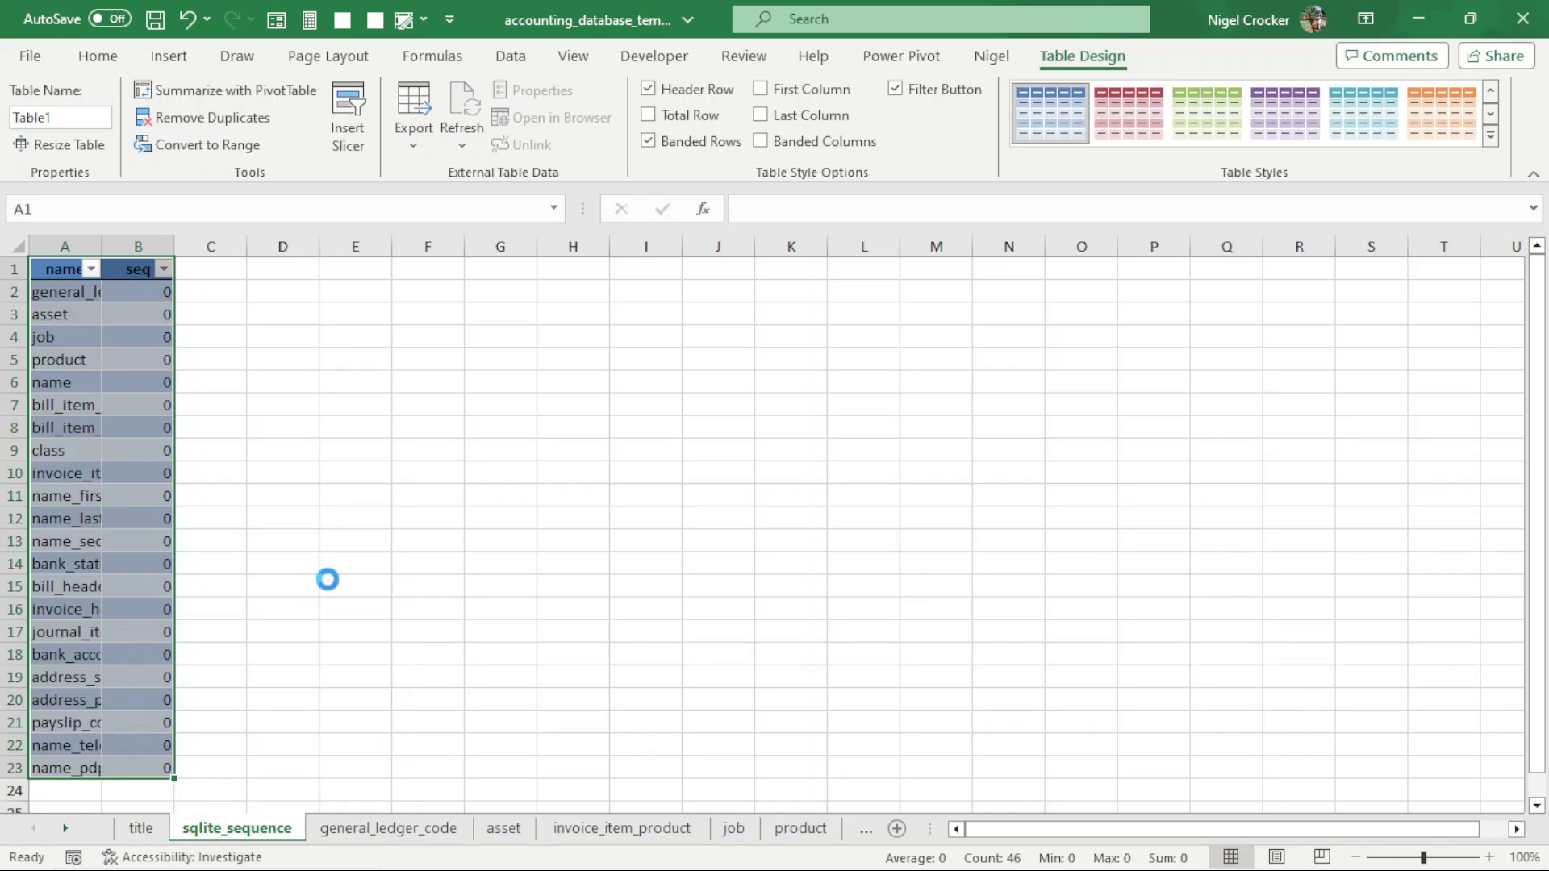
click(322, 837)
click(266, 837)
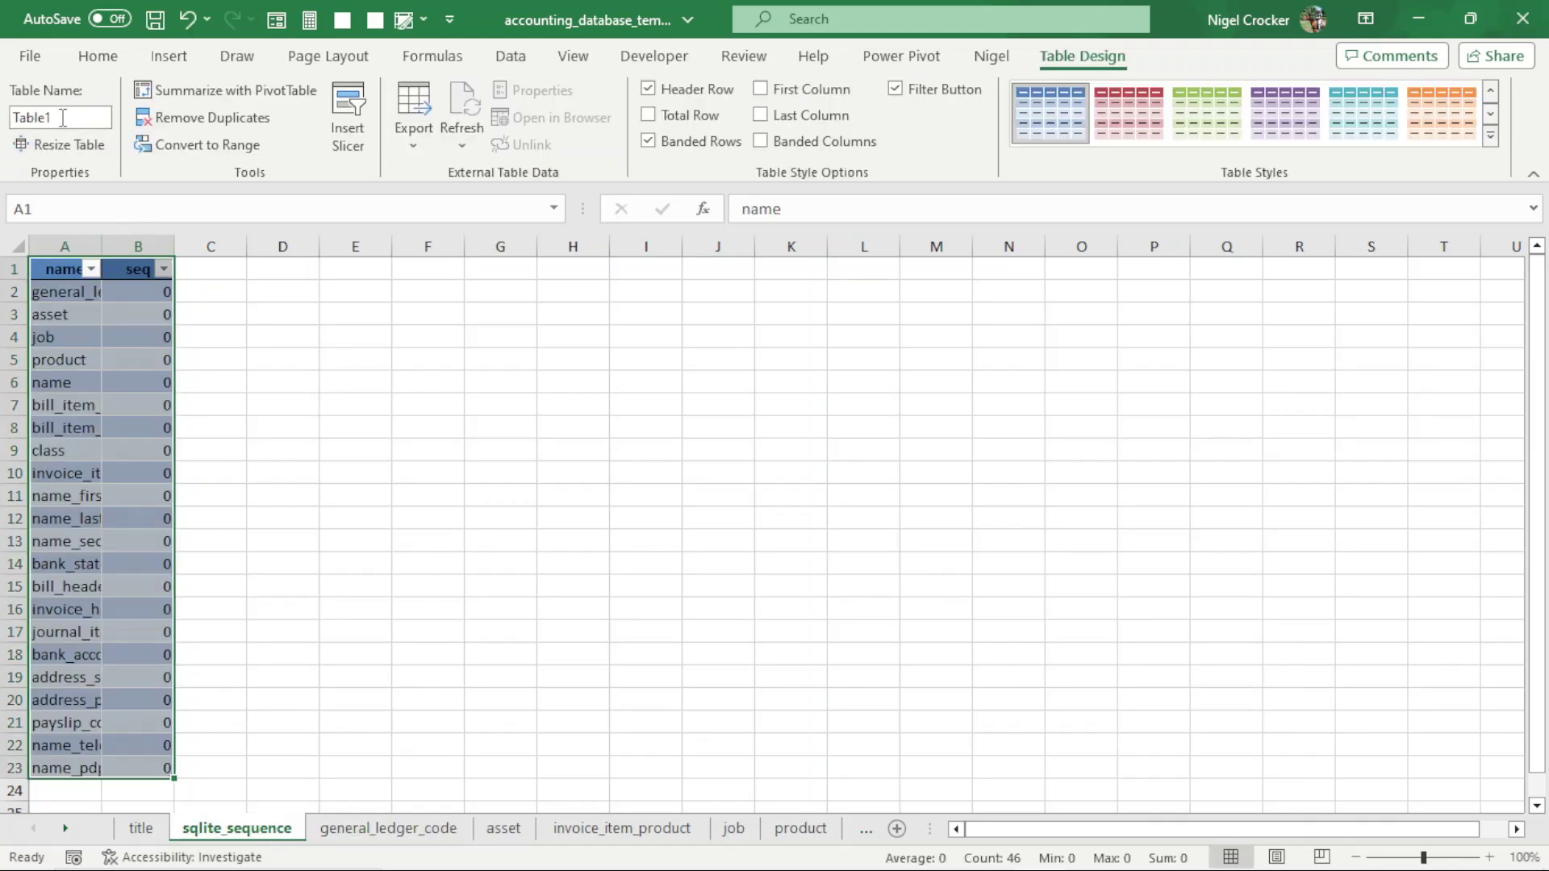
click(62, 117)
key(ctrl+v)
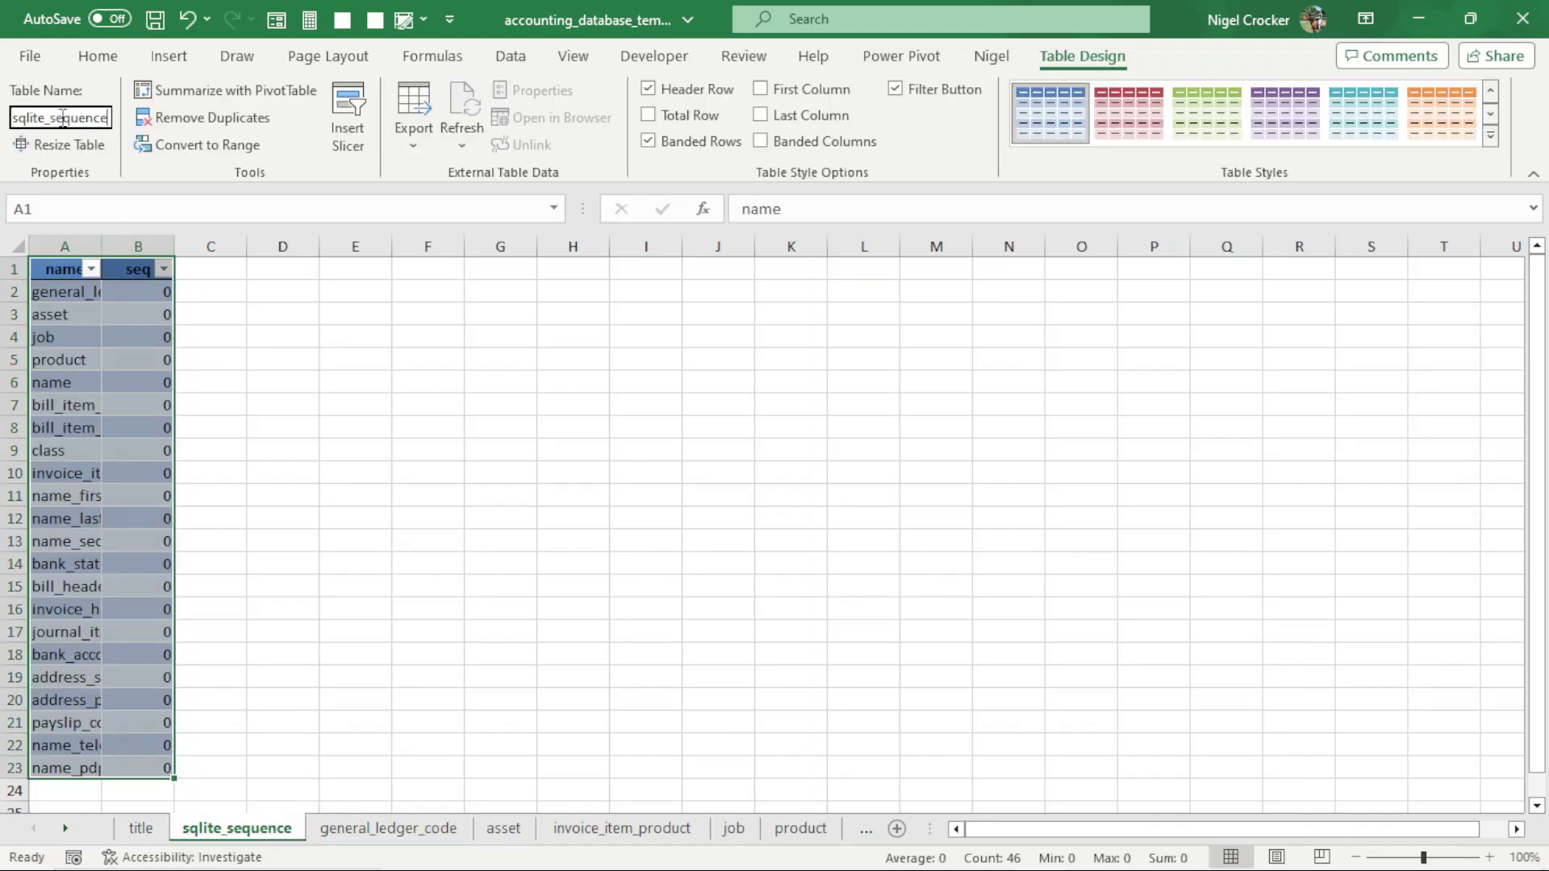
key(Return)
Jump to the sqlite_sequence table by choosing it from the workbook's defined names
click(159, 318)
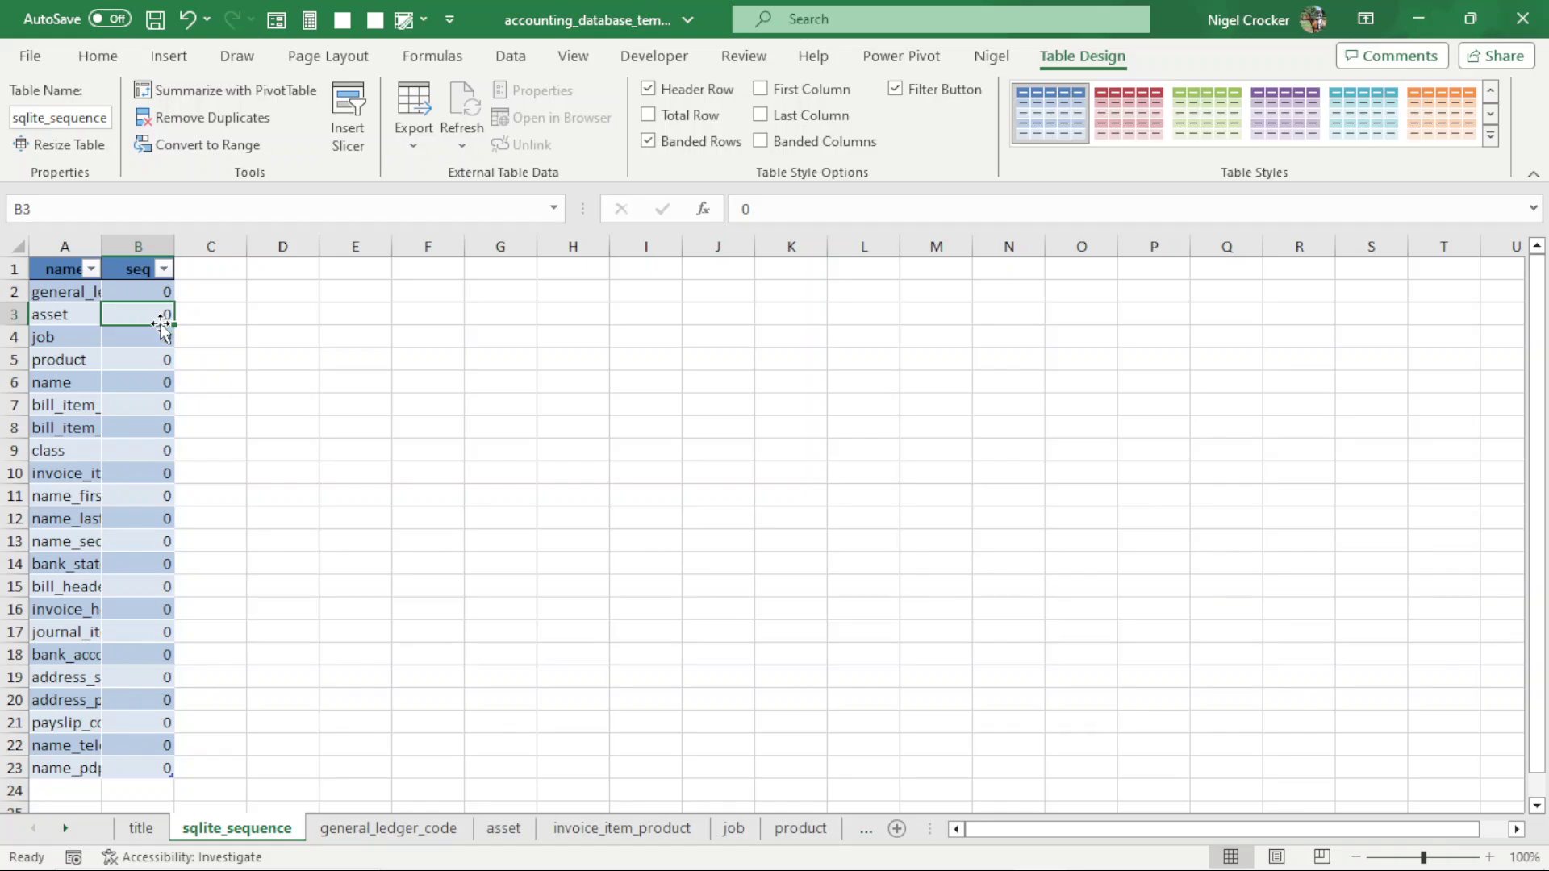
click(553, 208)
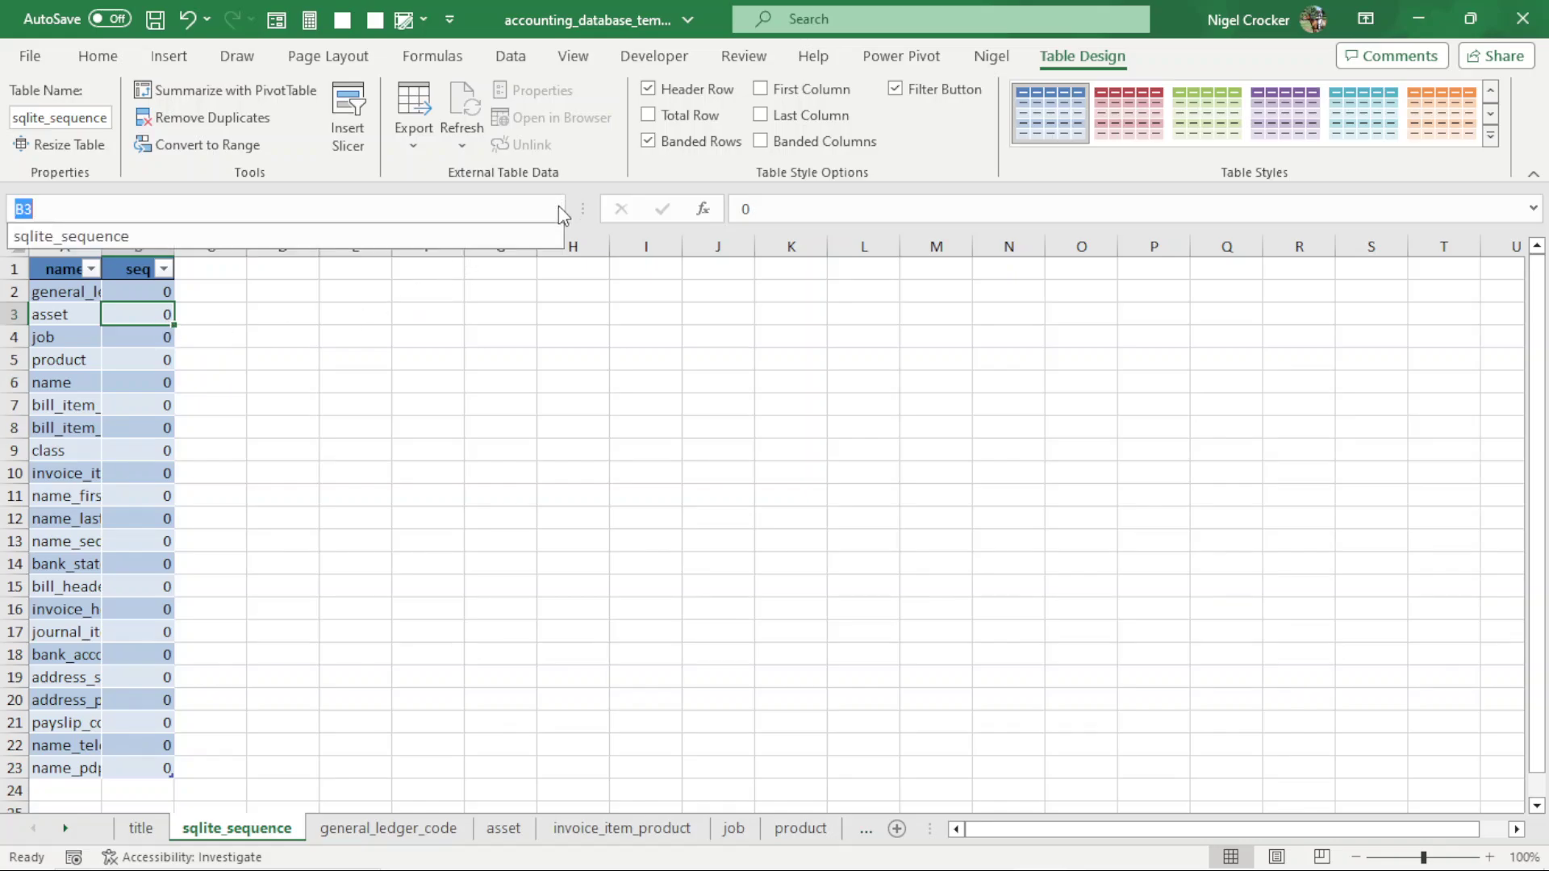
click(113, 236)
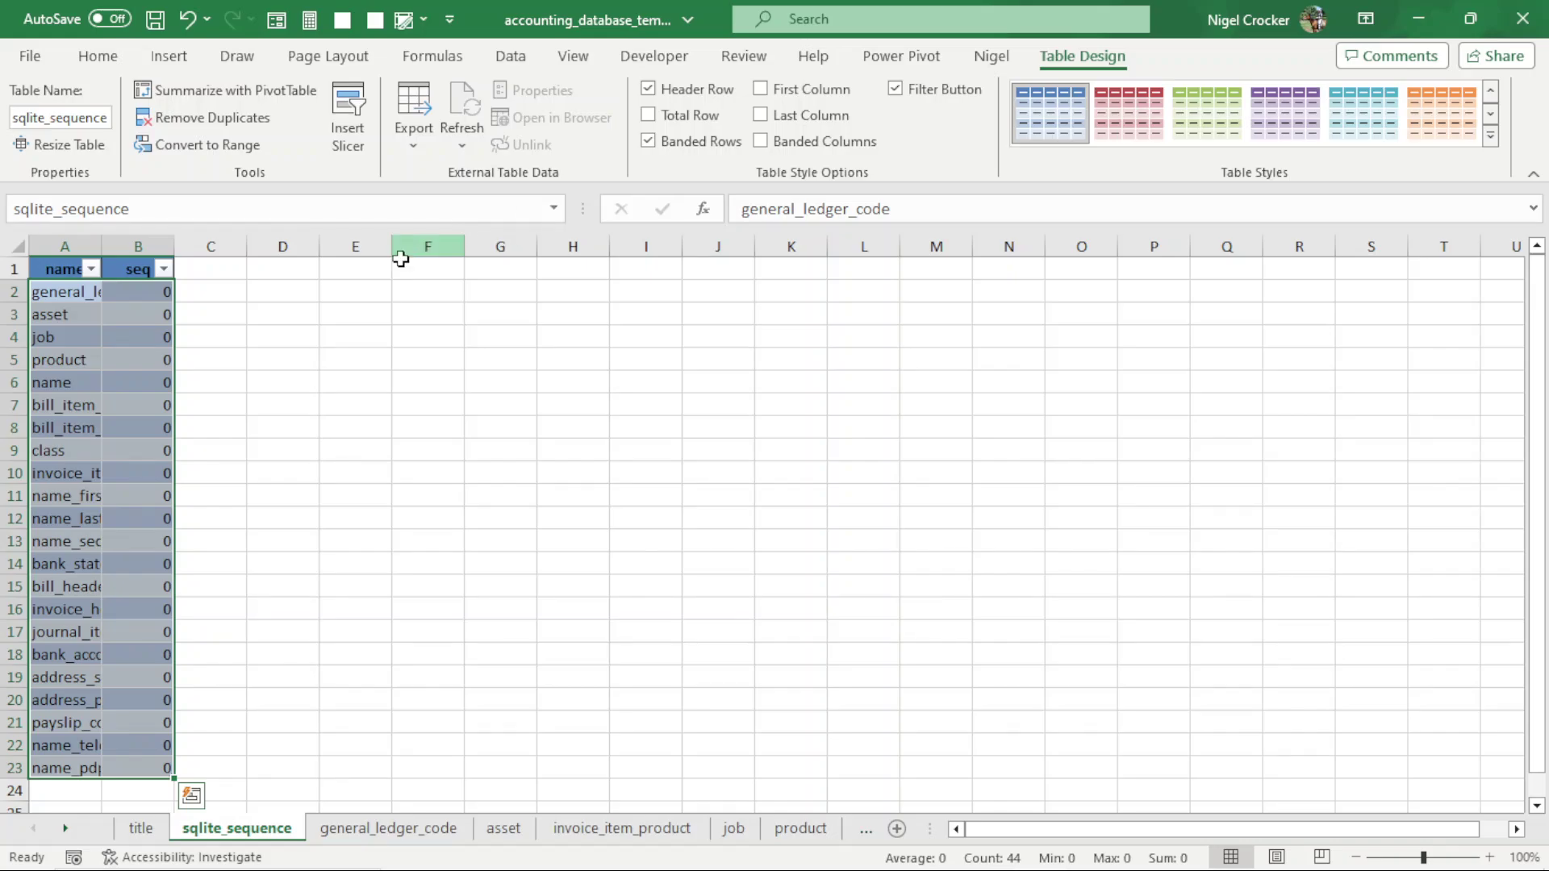
Create a table with headers from range A1:B1 on the job sheet
click(386, 830)
click(504, 831)
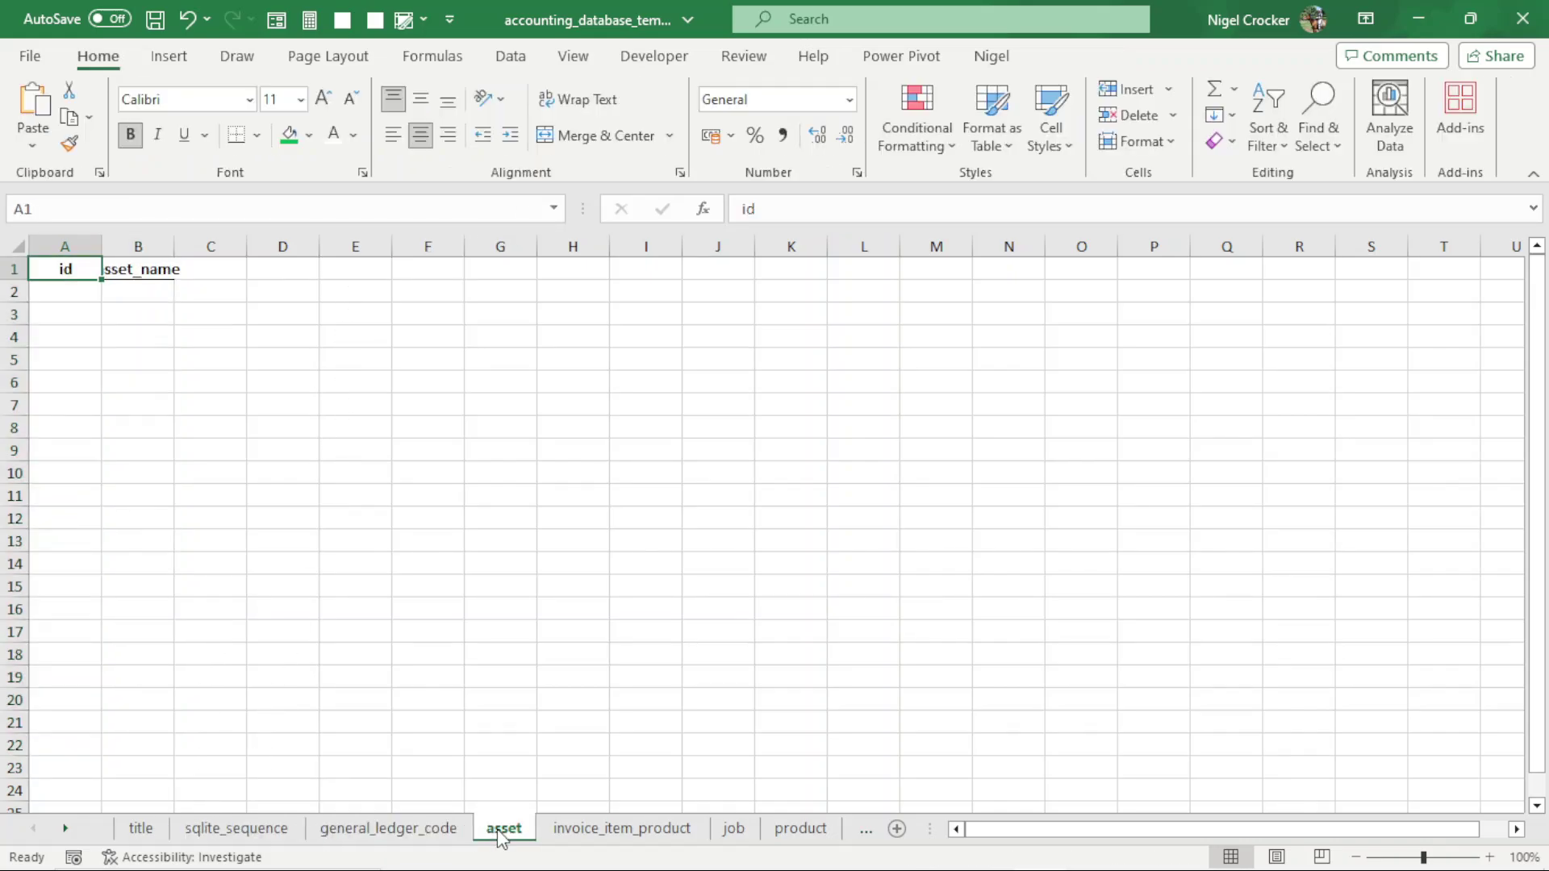
click(640, 839)
click(738, 836)
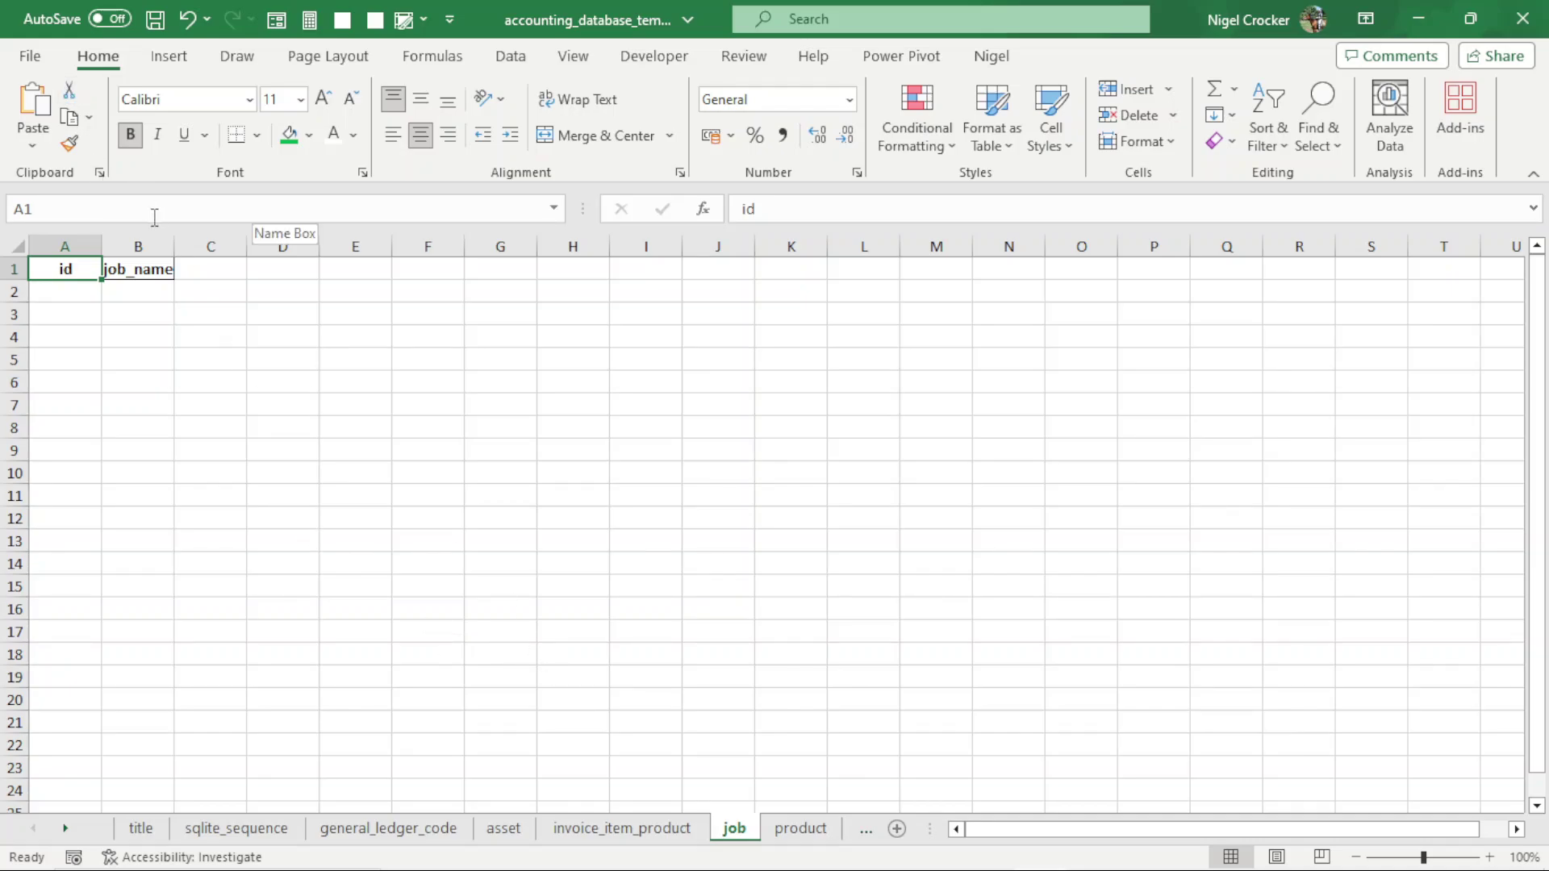
key(ctrl+t)
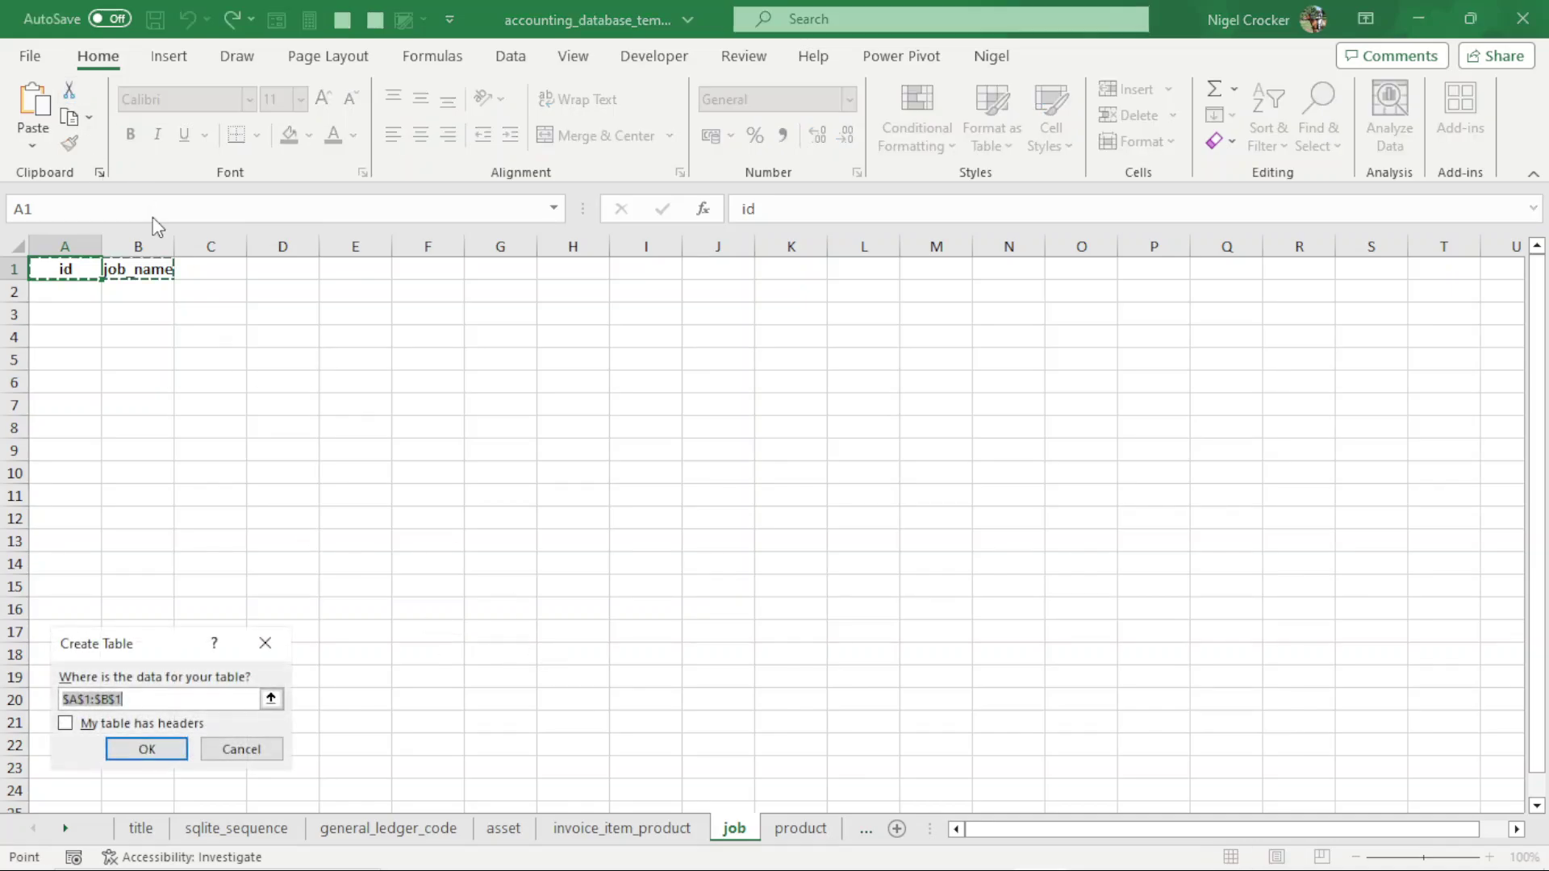
click(66, 724)
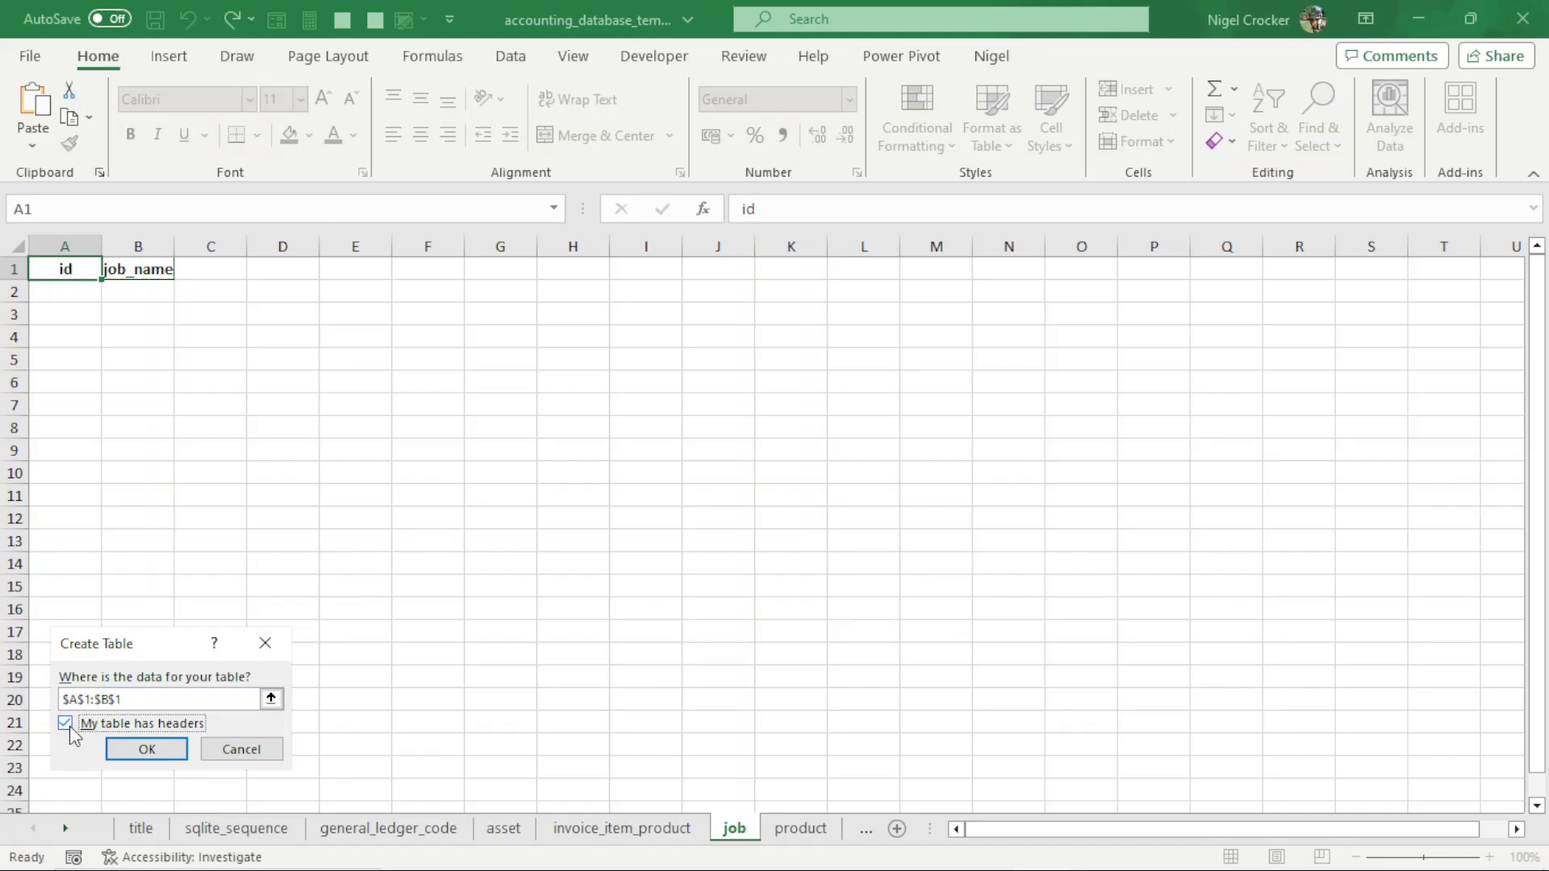
click(155, 749)
Rename the table on the job sheet as job
click(69, 119)
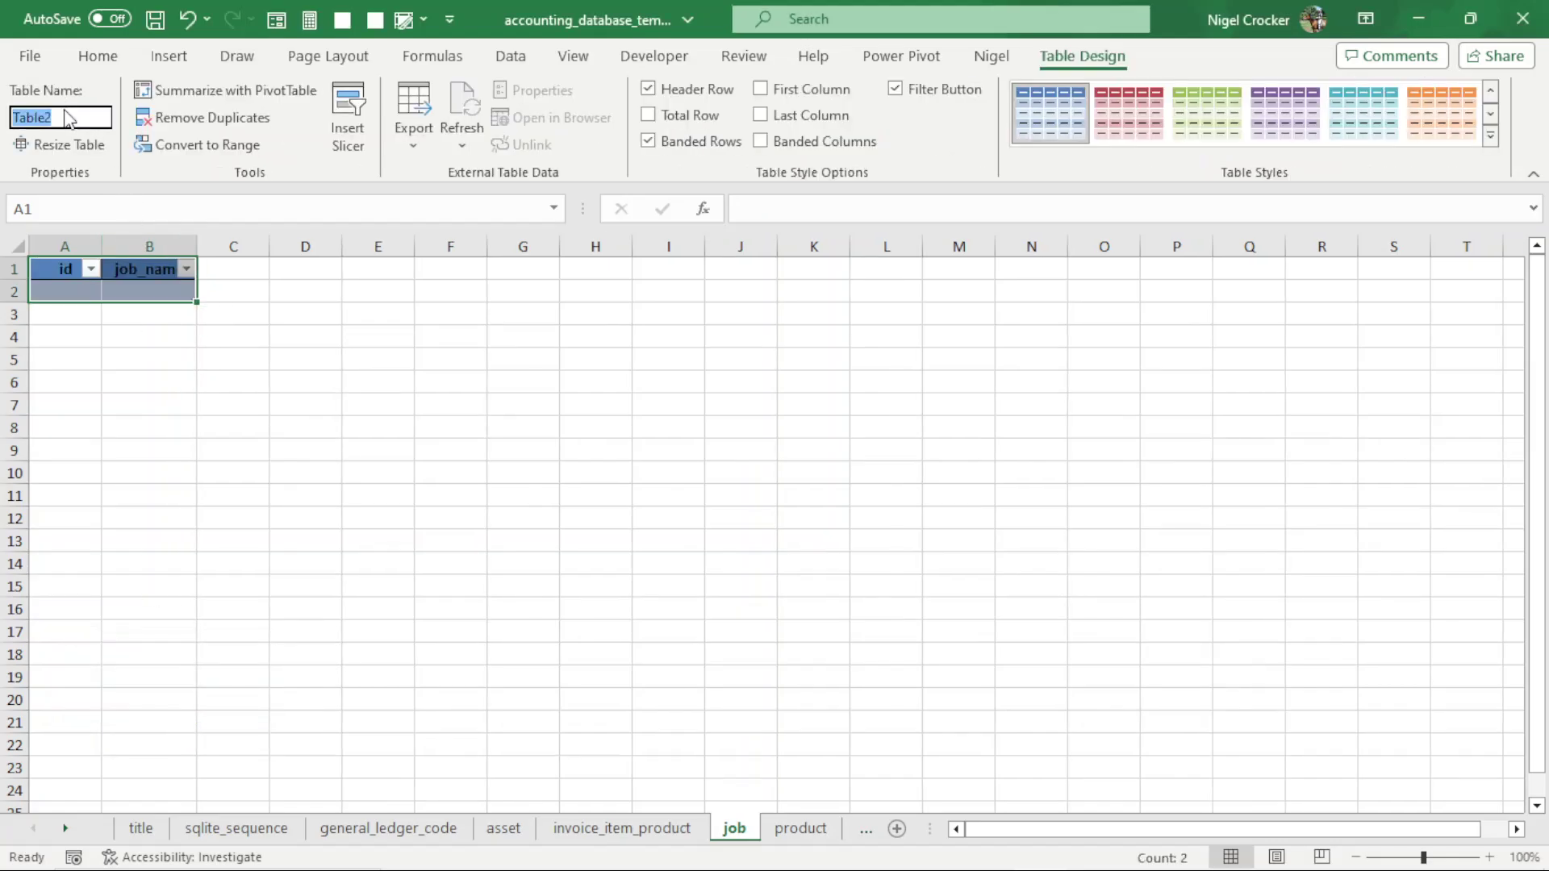
text(job)
key(Return)
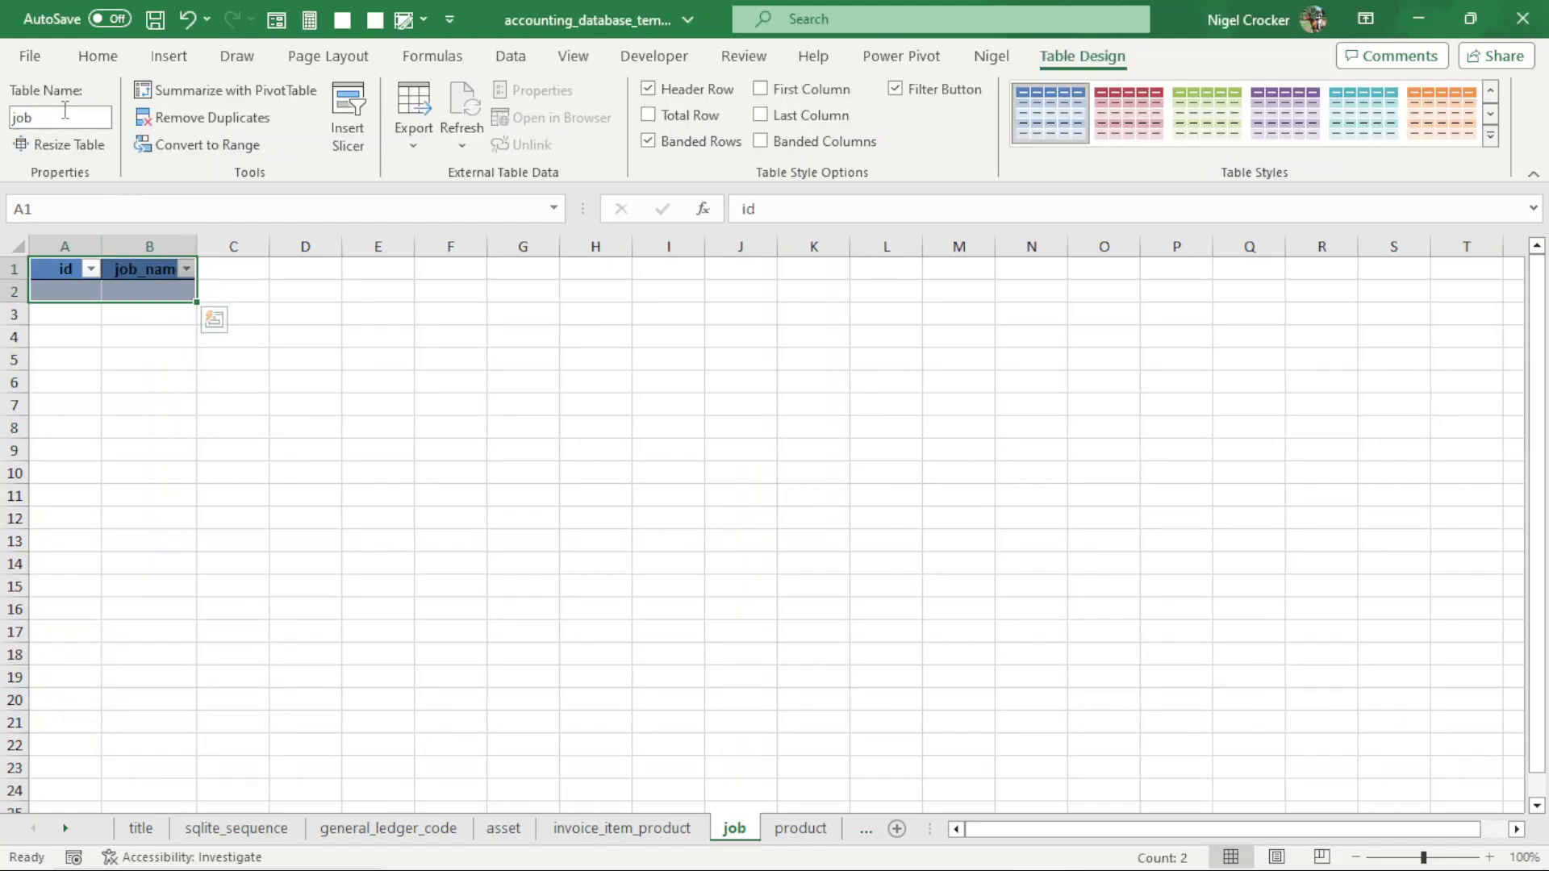
Select an empty cell outside the job table, and jump back to the table through its defined name
click(320, 331)
click(554, 208)
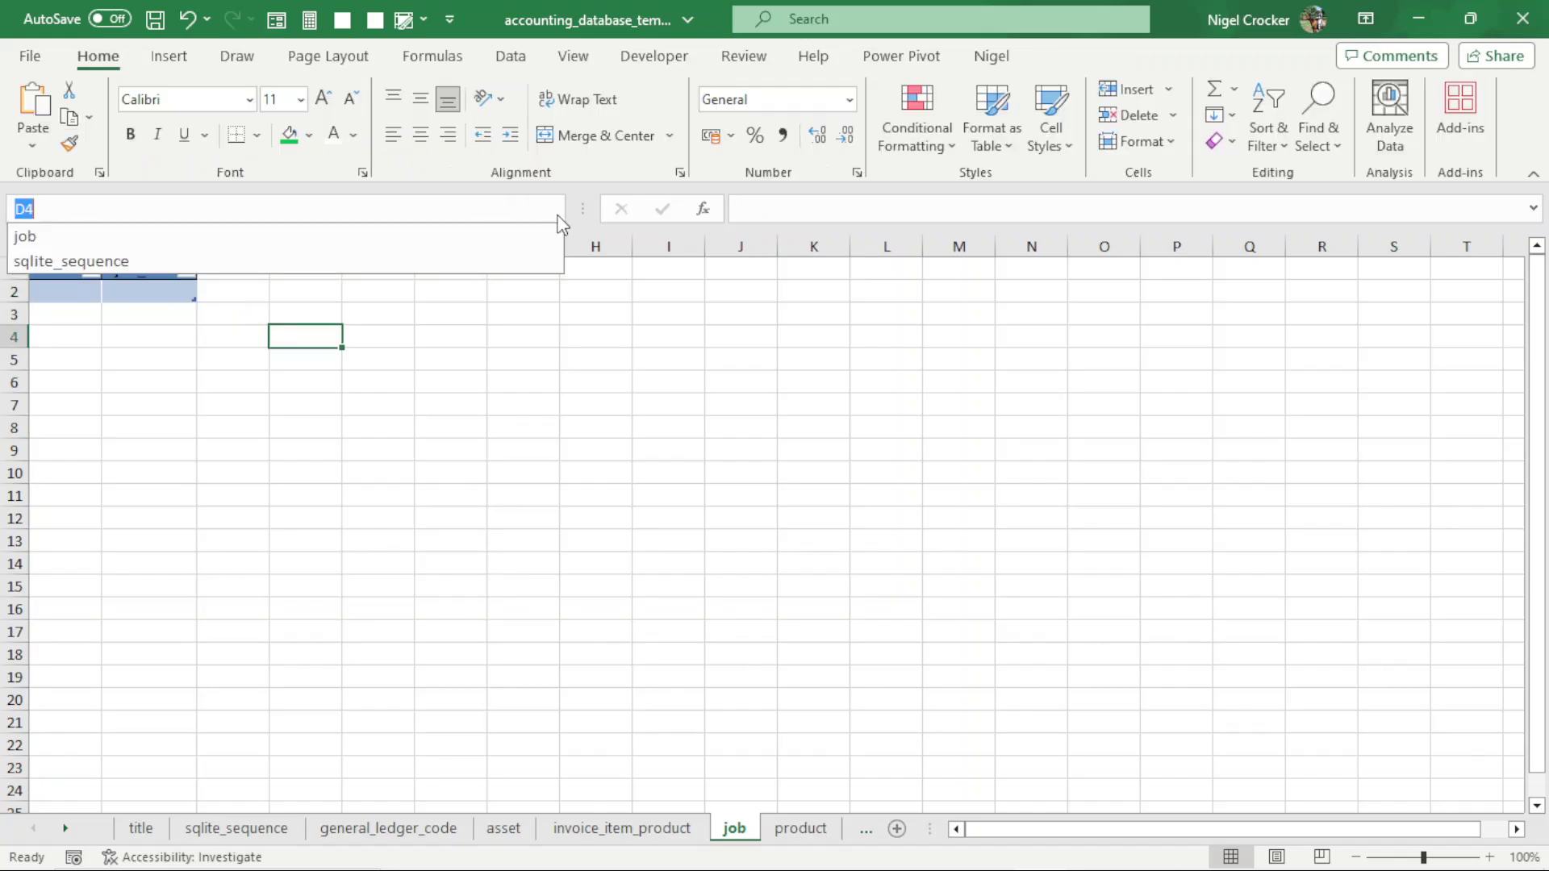
click(81, 239)
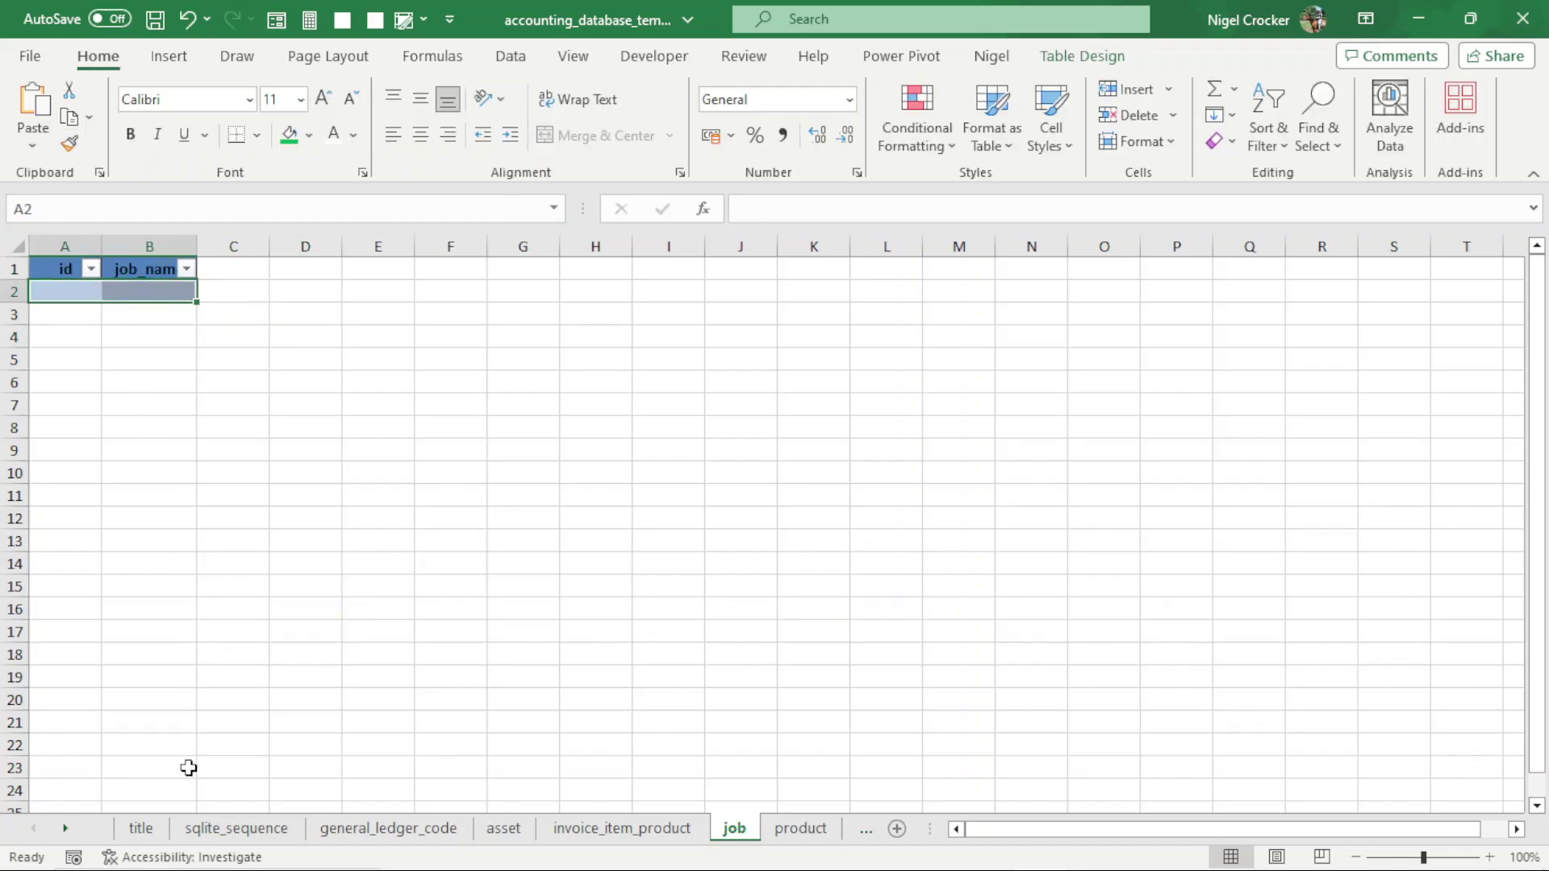
Define the workbook-scoped name title for the heading cell B11 on the title sheet using the Name Manager
click(145, 830)
click(432, 571)
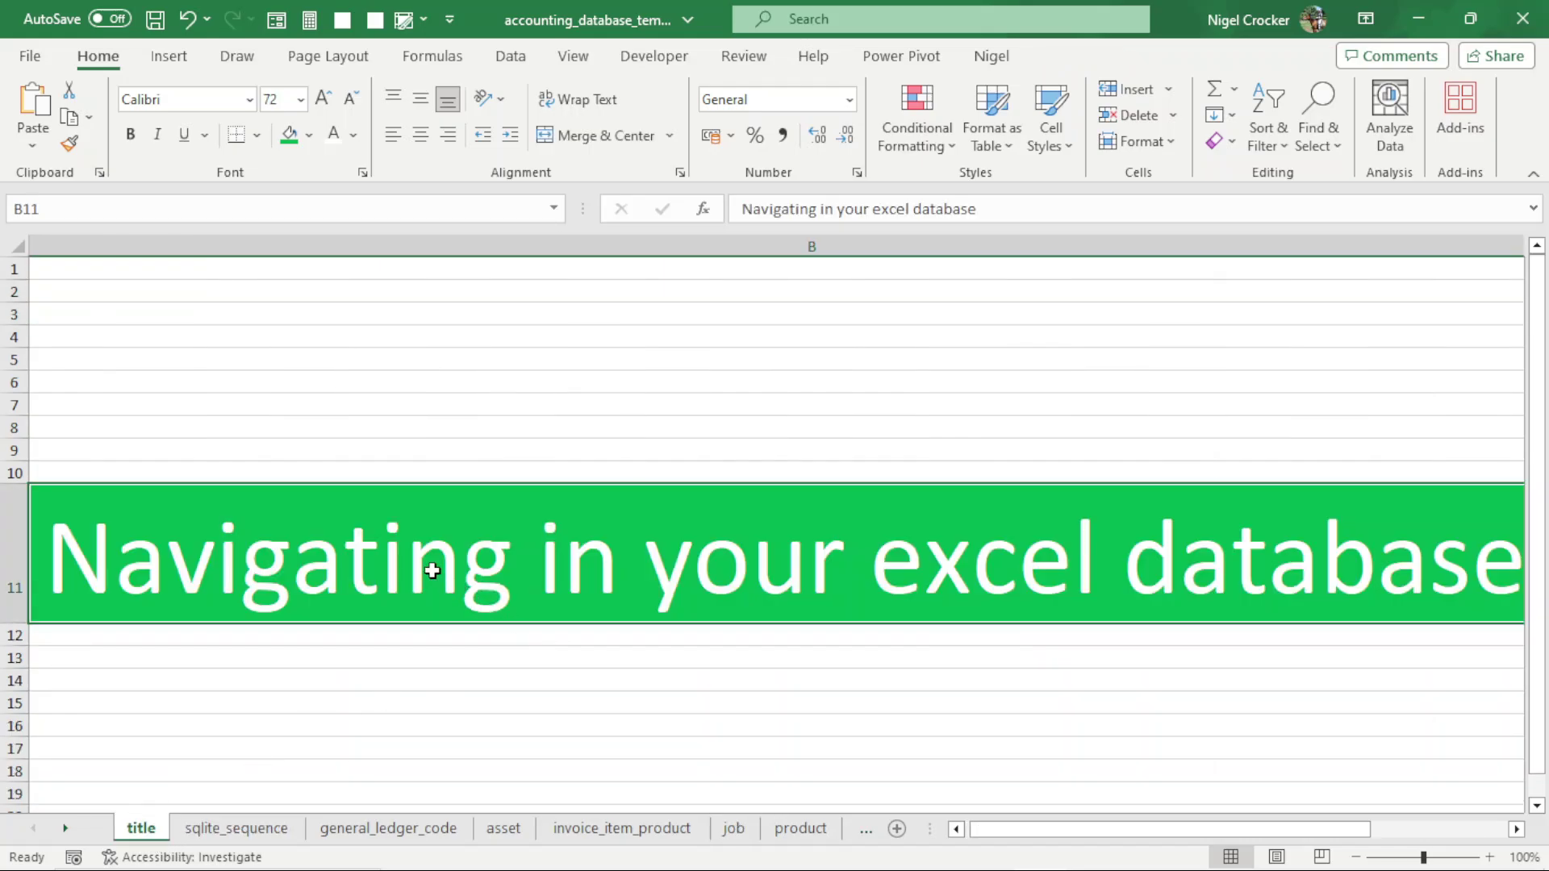
click(456, 472)
click(452, 545)
click(433, 56)
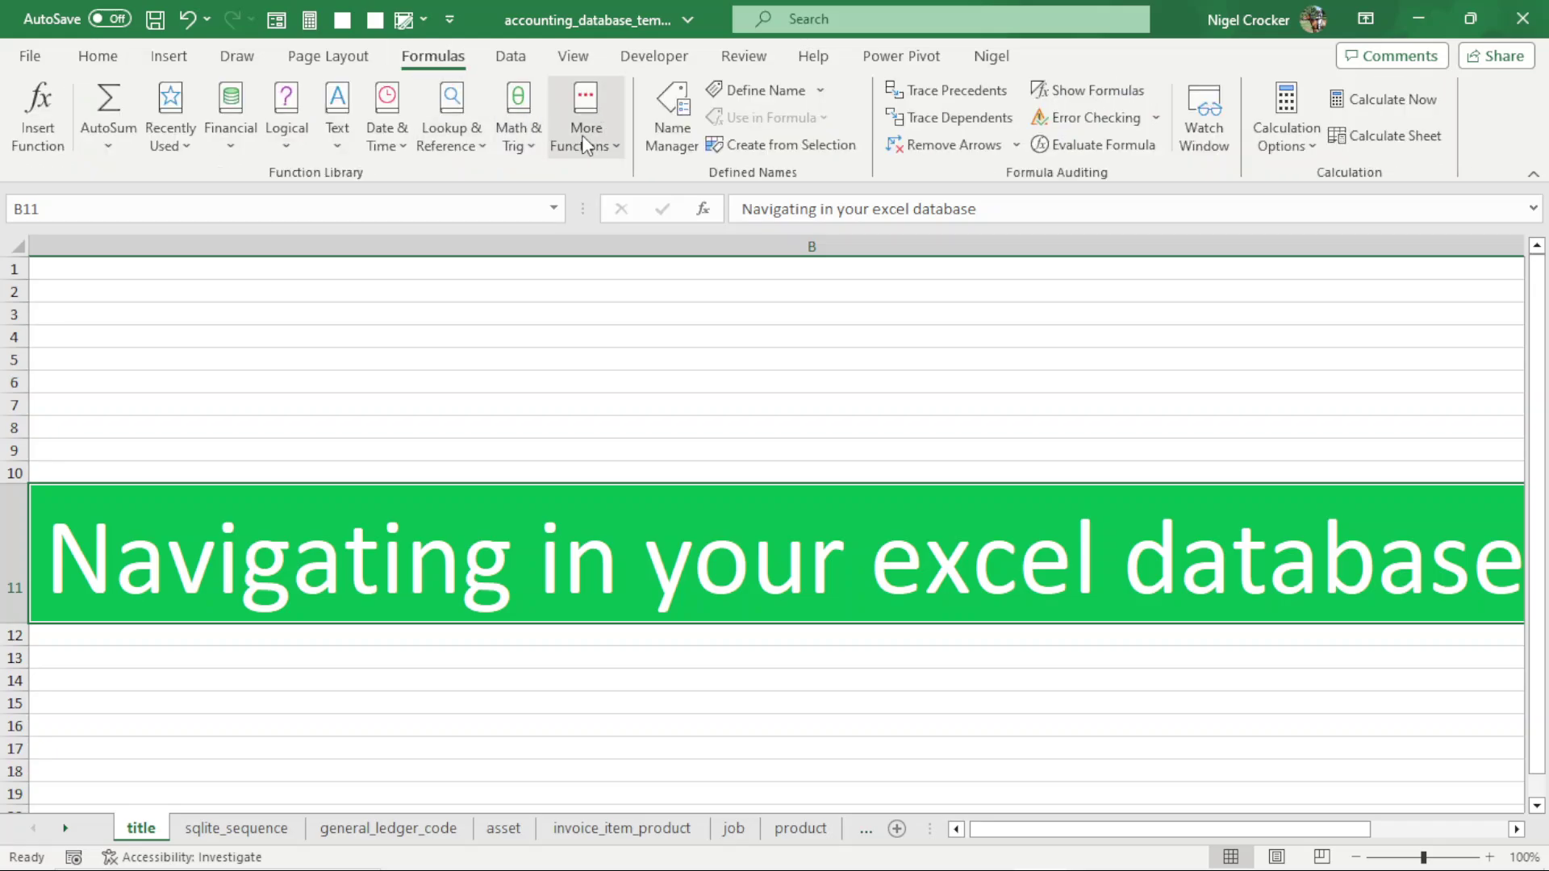
click(676, 118)
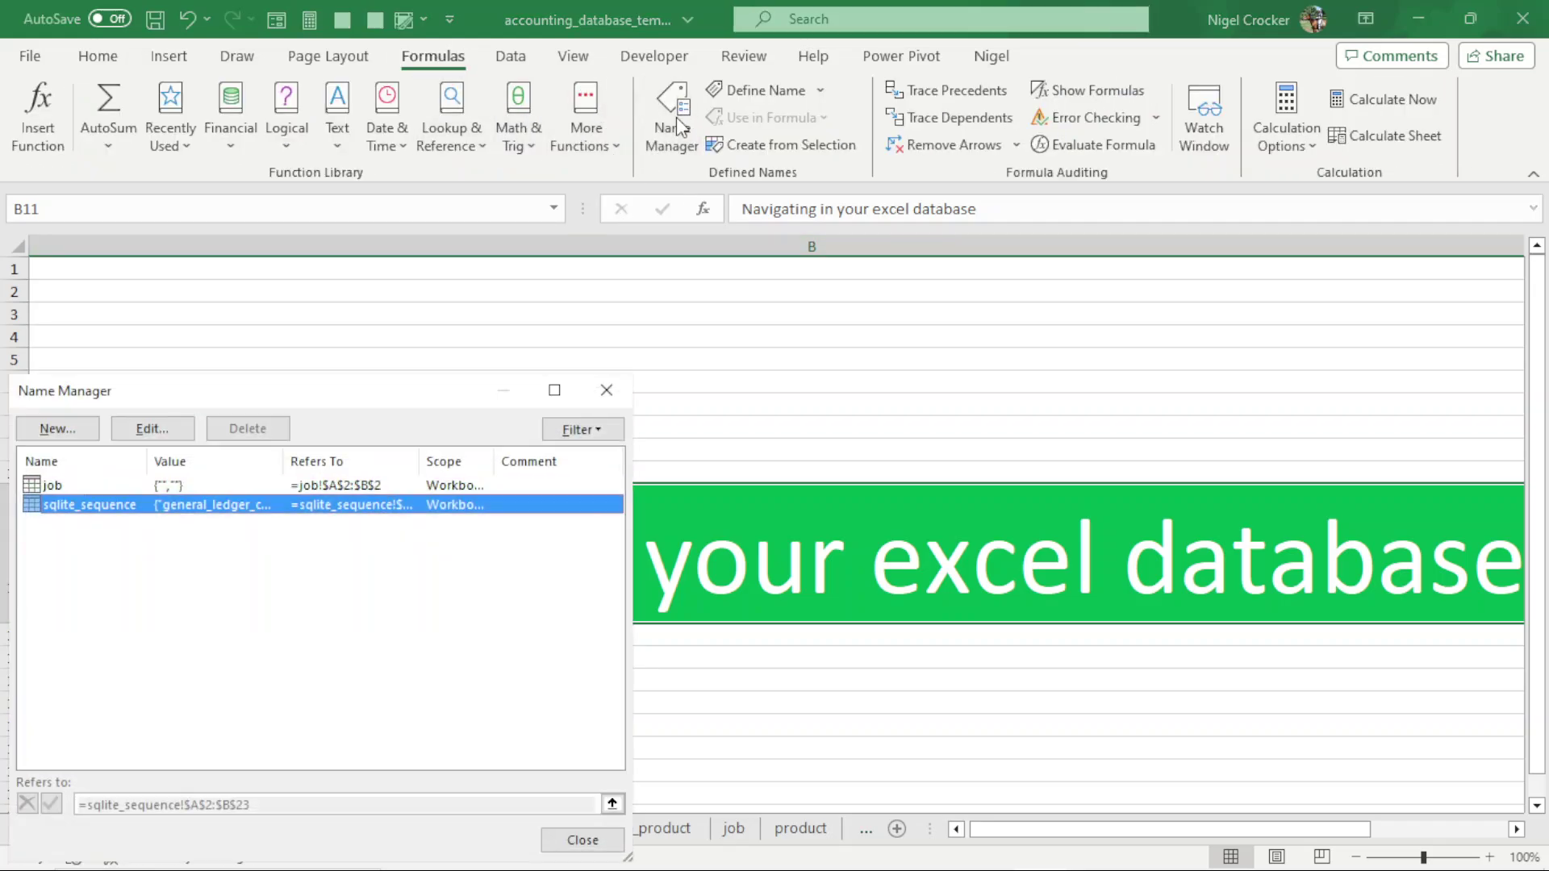
click(54, 436)
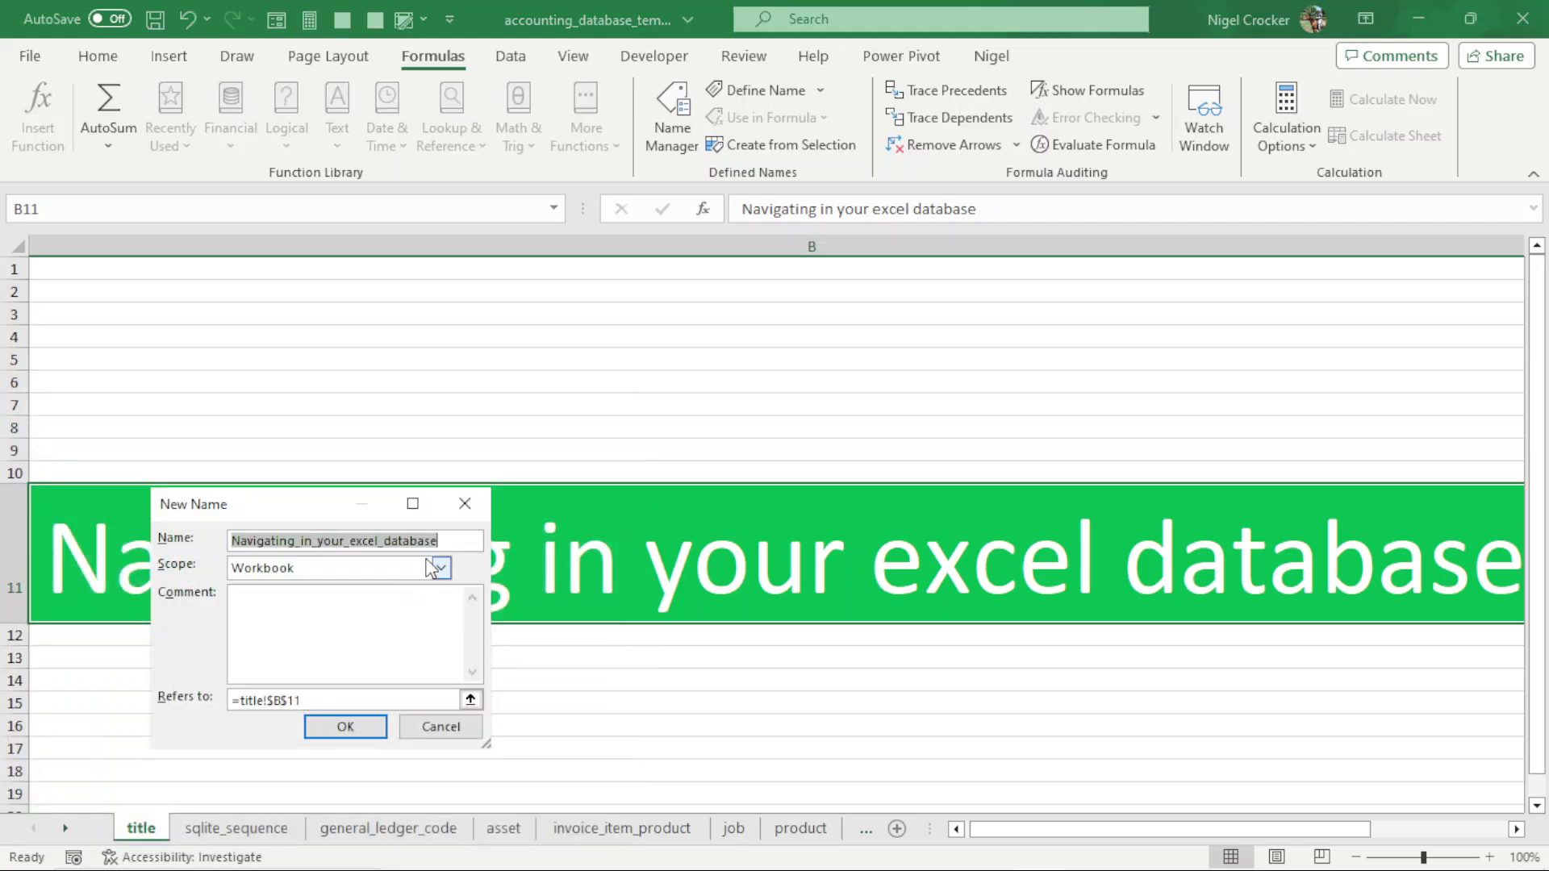
text(title)
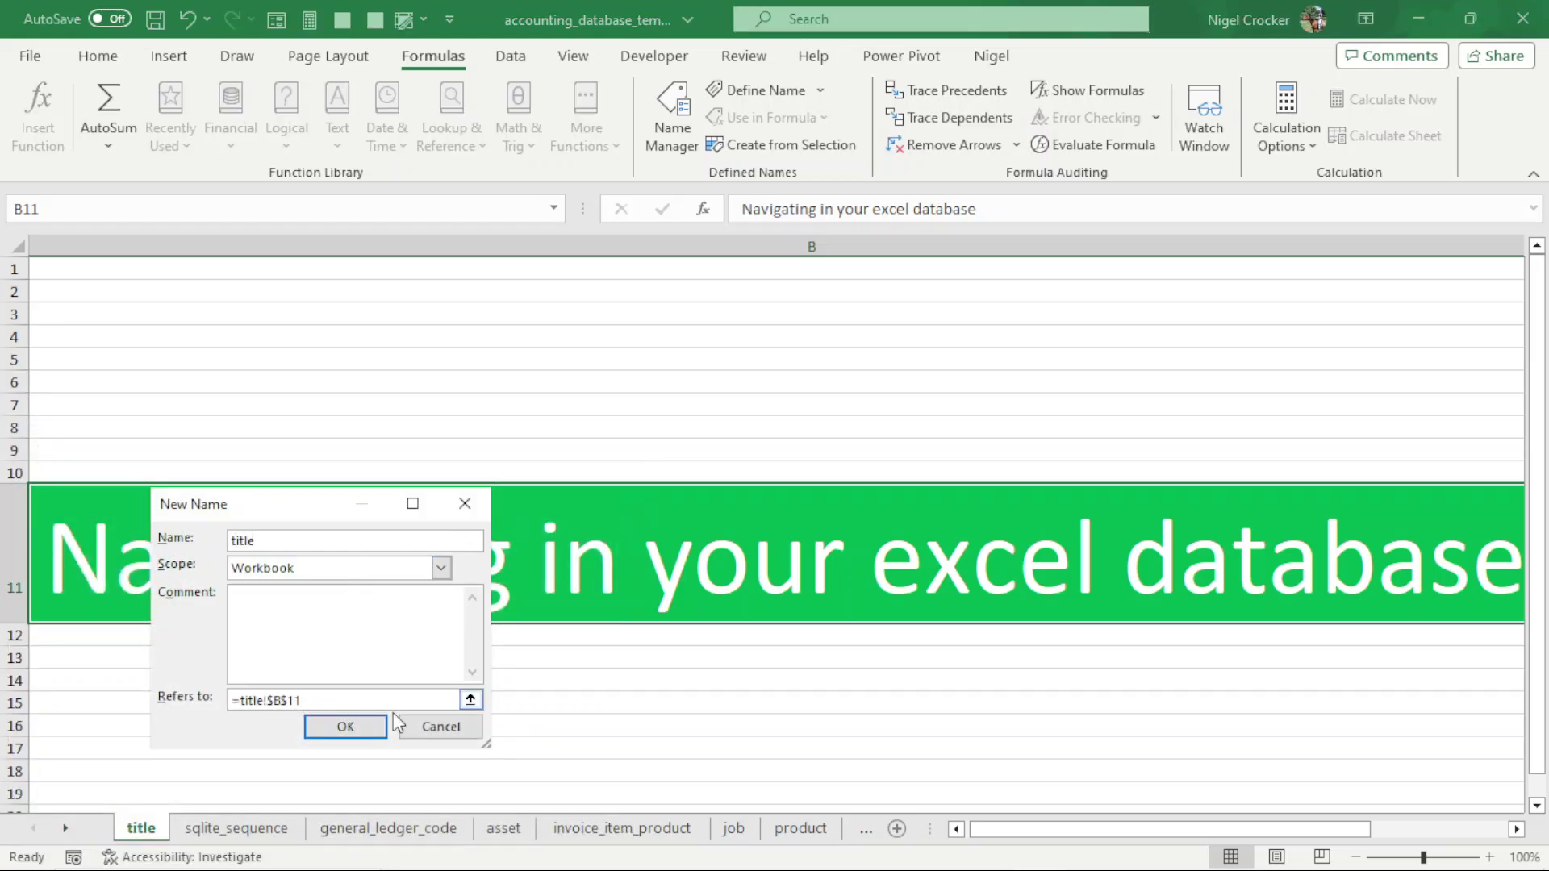
click(347, 727)
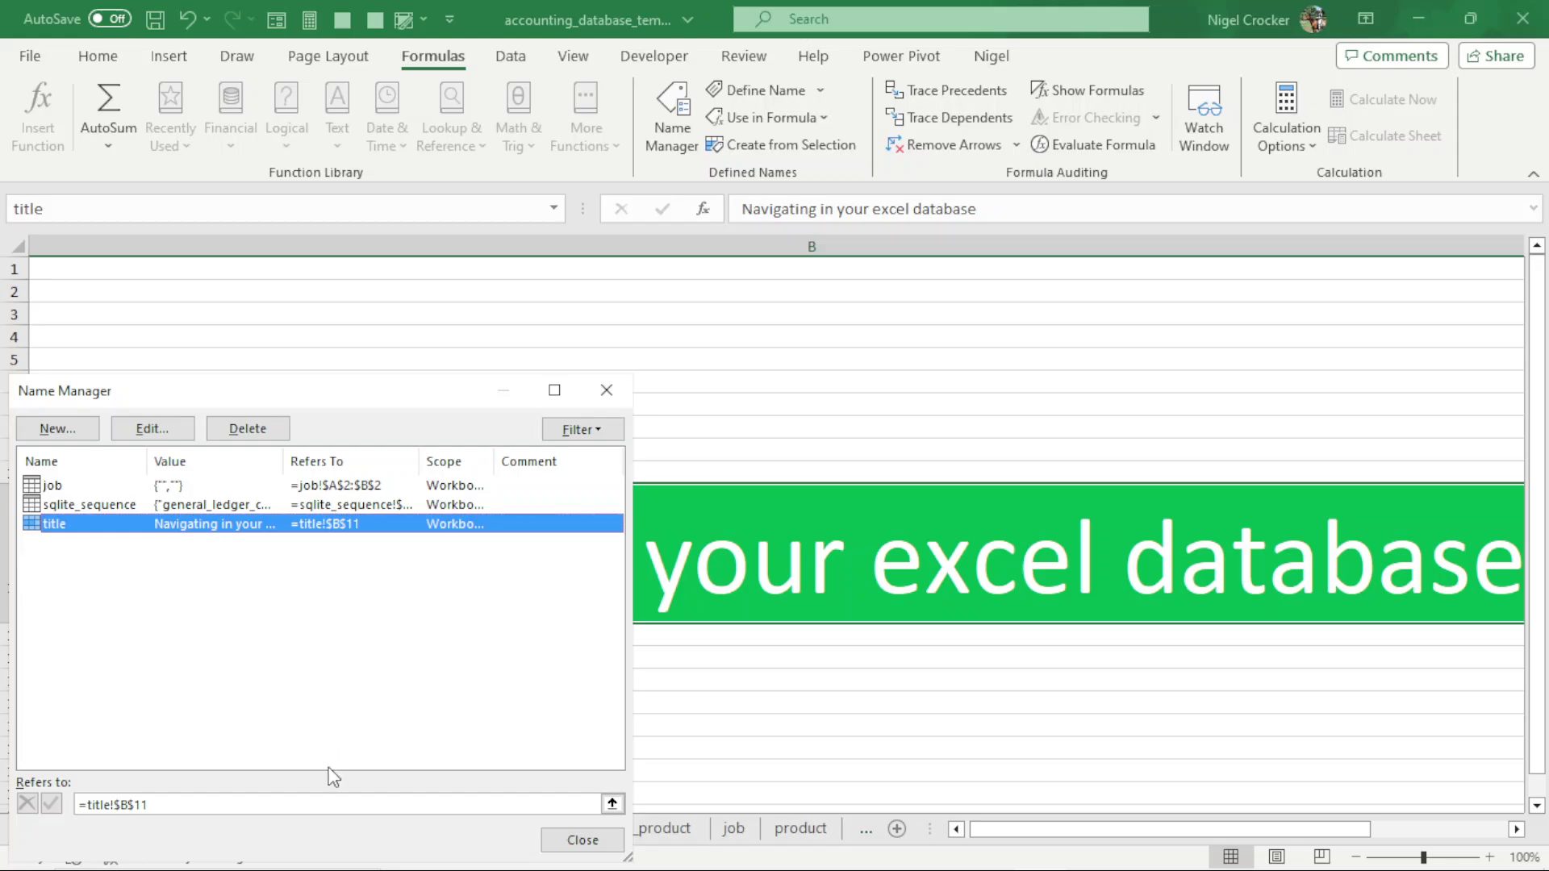
click(582, 840)
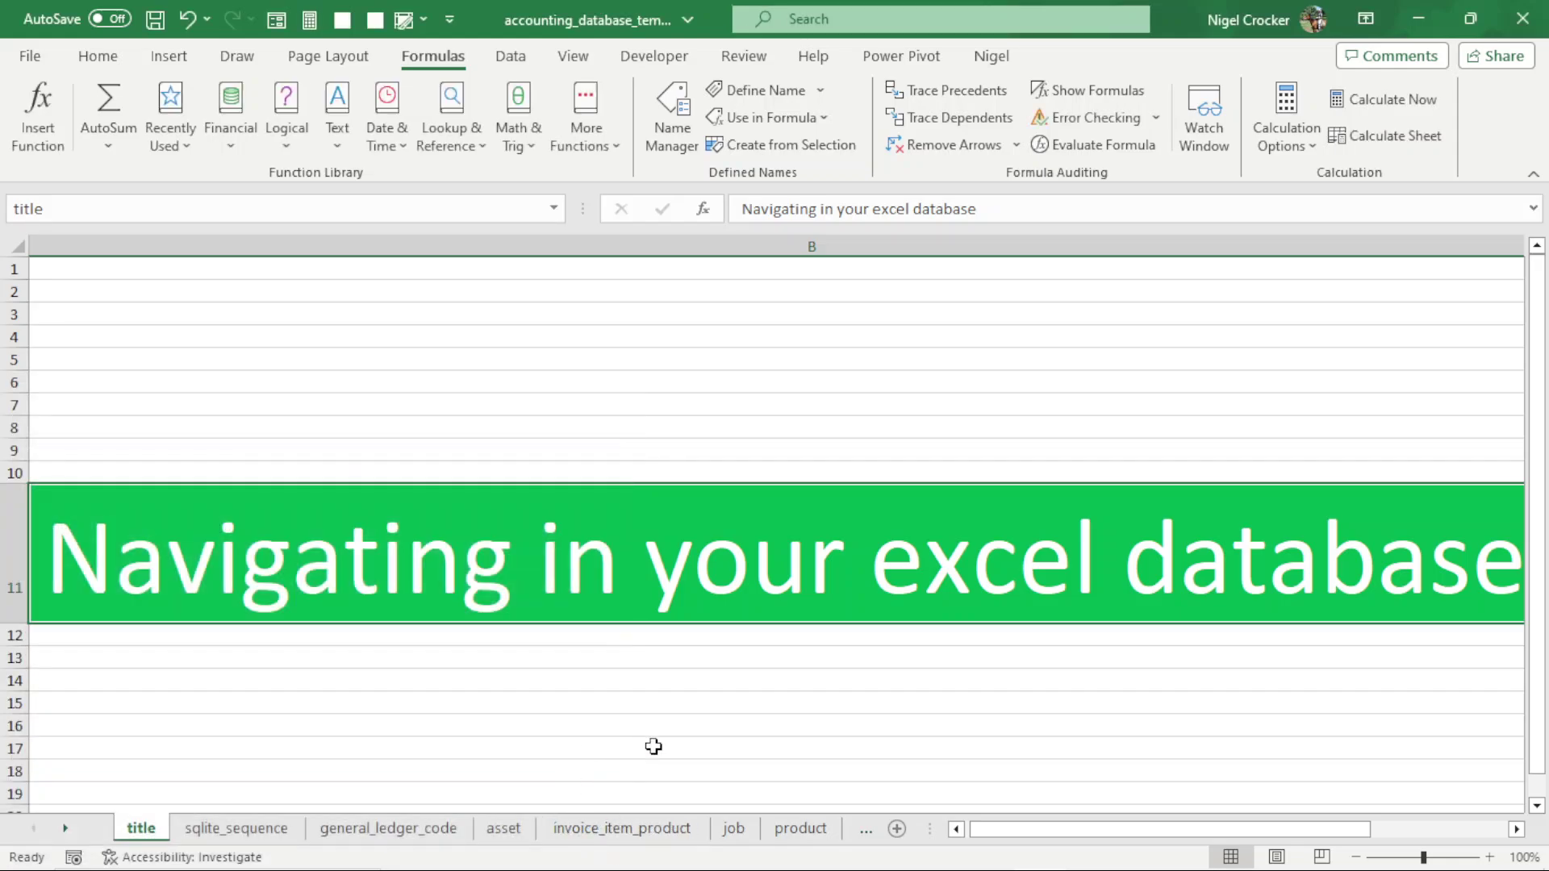
Switch to the invoice_item_product sheet and jump from there to the named cell title
click(674, 829)
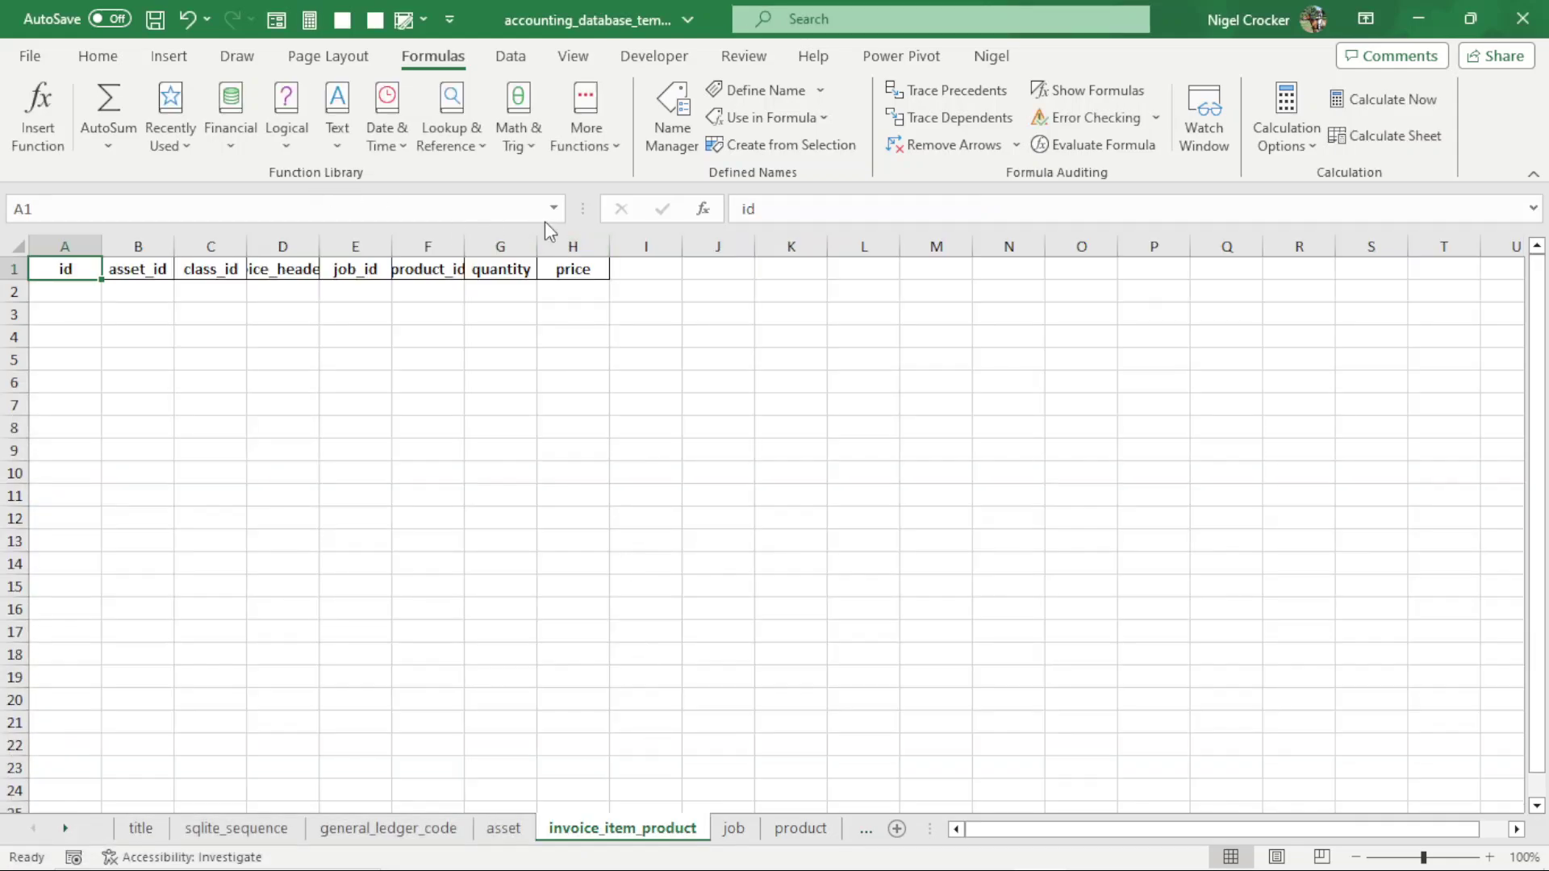
click(279, 212)
click(95, 252)
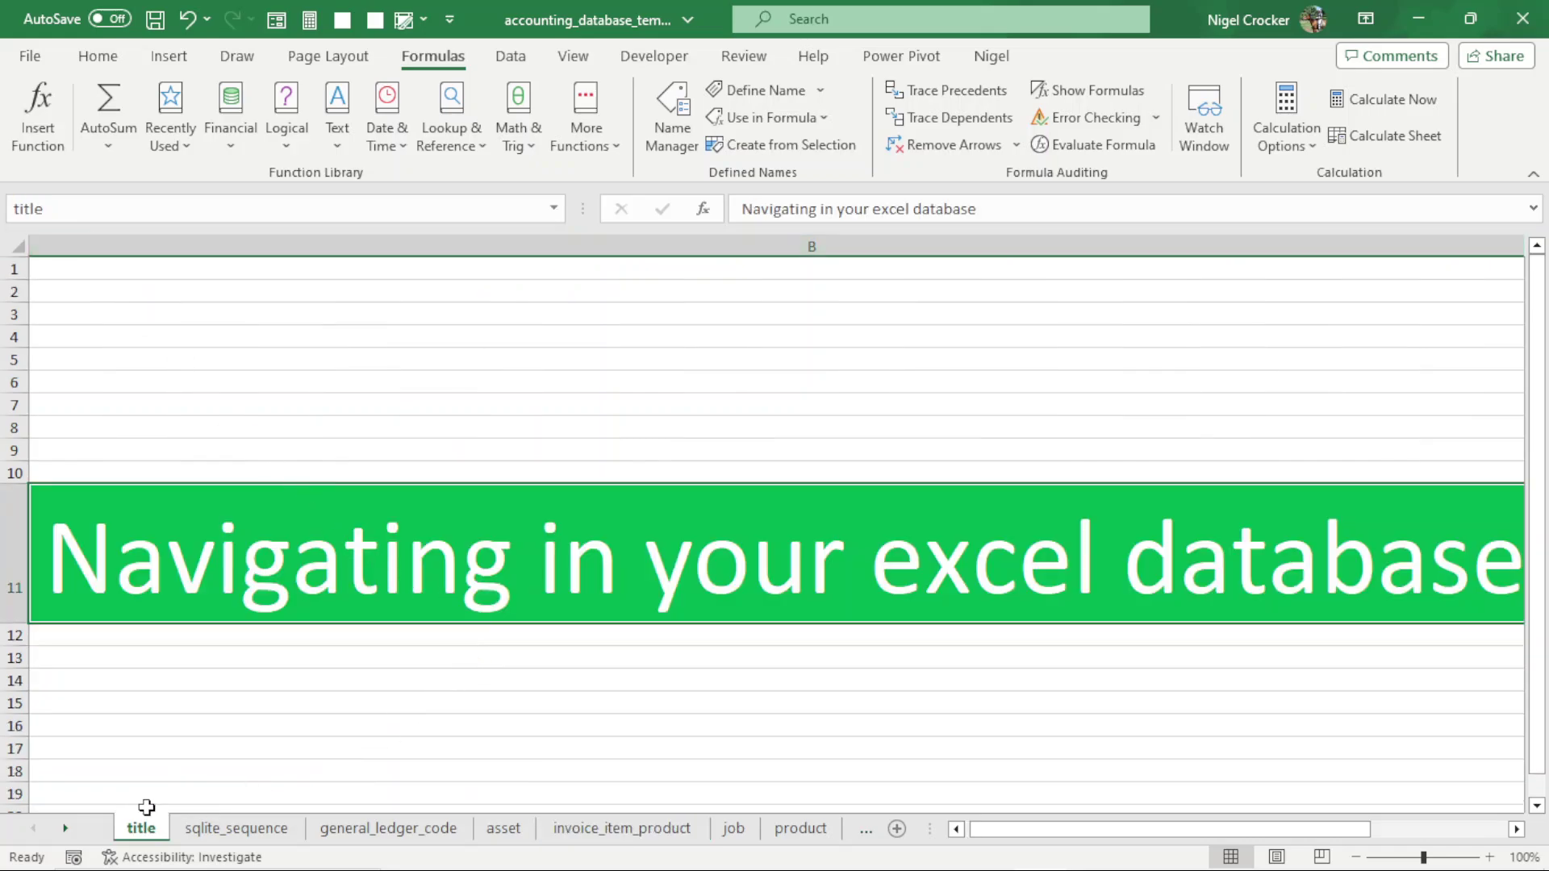
Switch to the invoice_item_non_product sheet and check which defined names are available in the workbook
click(64, 828)
click(65, 828)
click(64, 828)
click(64, 828)
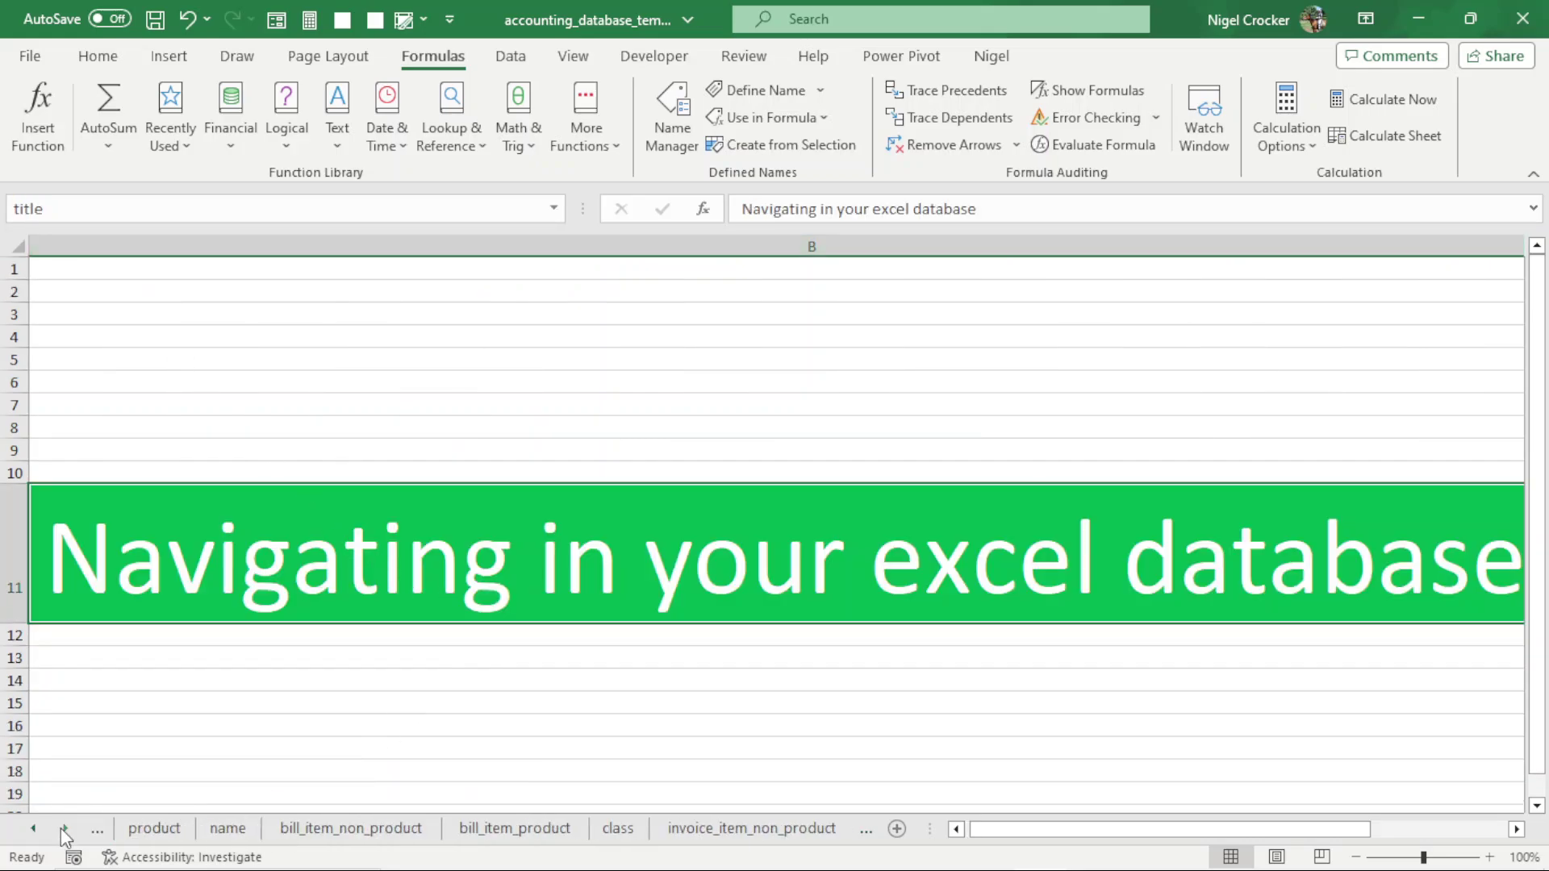
click(65, 828)
click(65, 828)
click(65, 829)
click(364, 829)
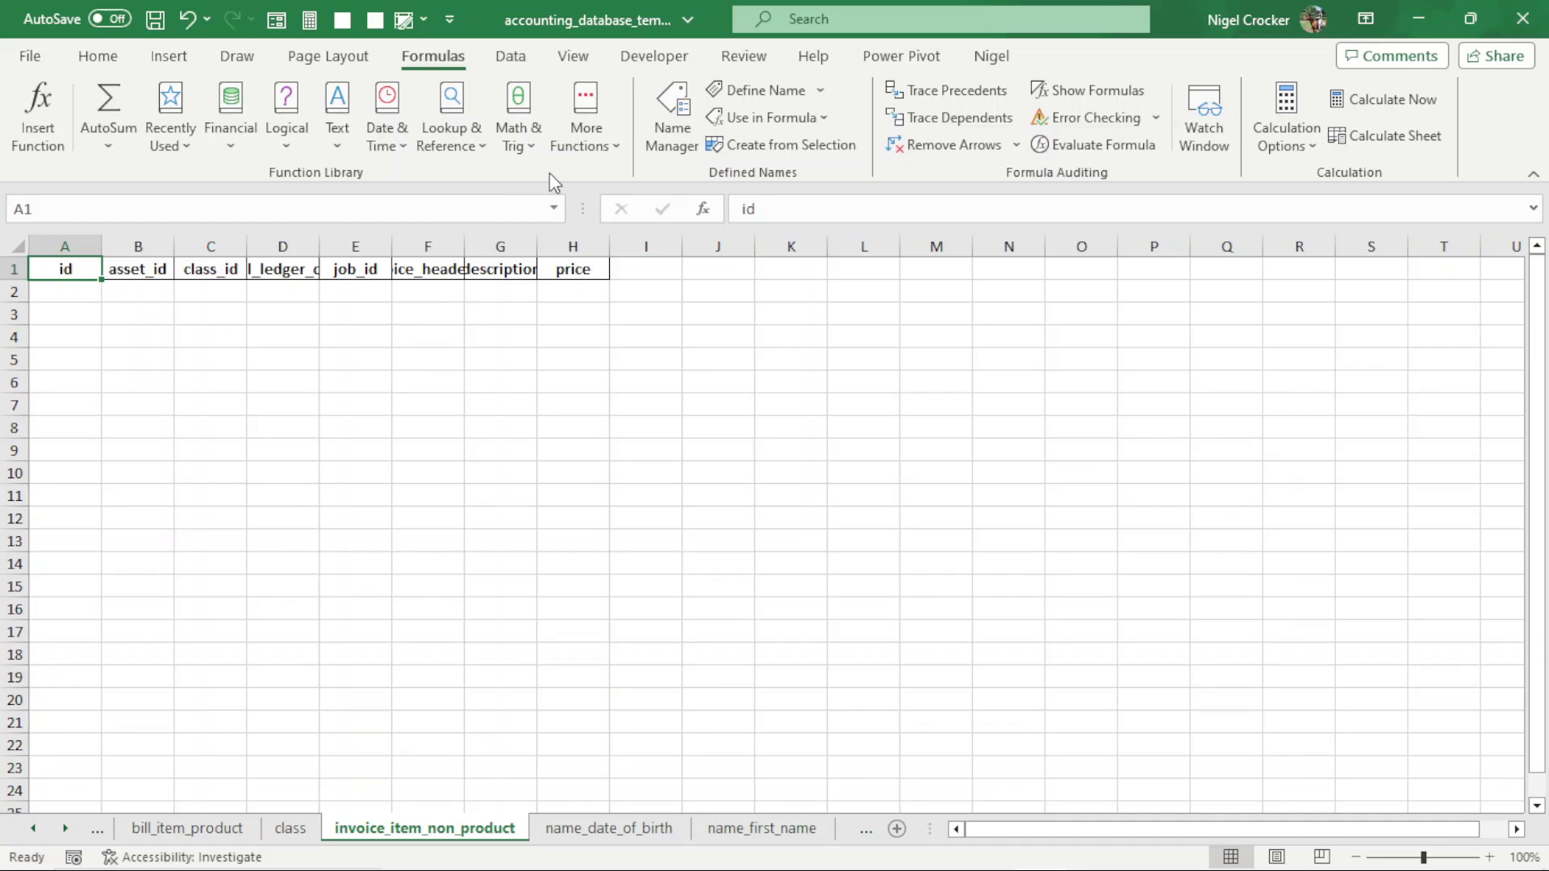
click(556, 209)
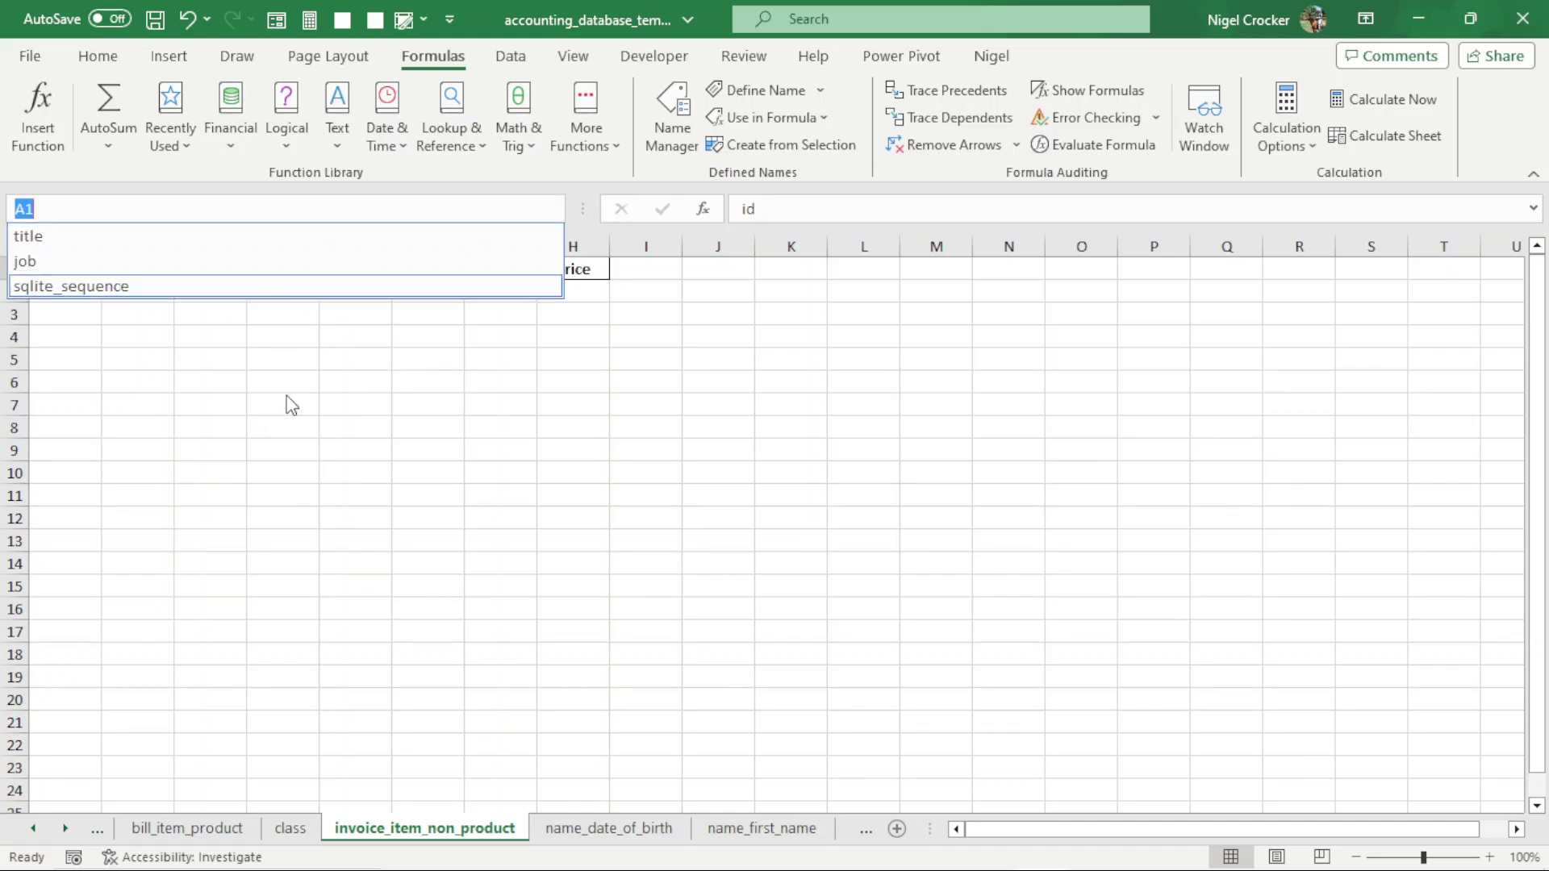
key(Escape)
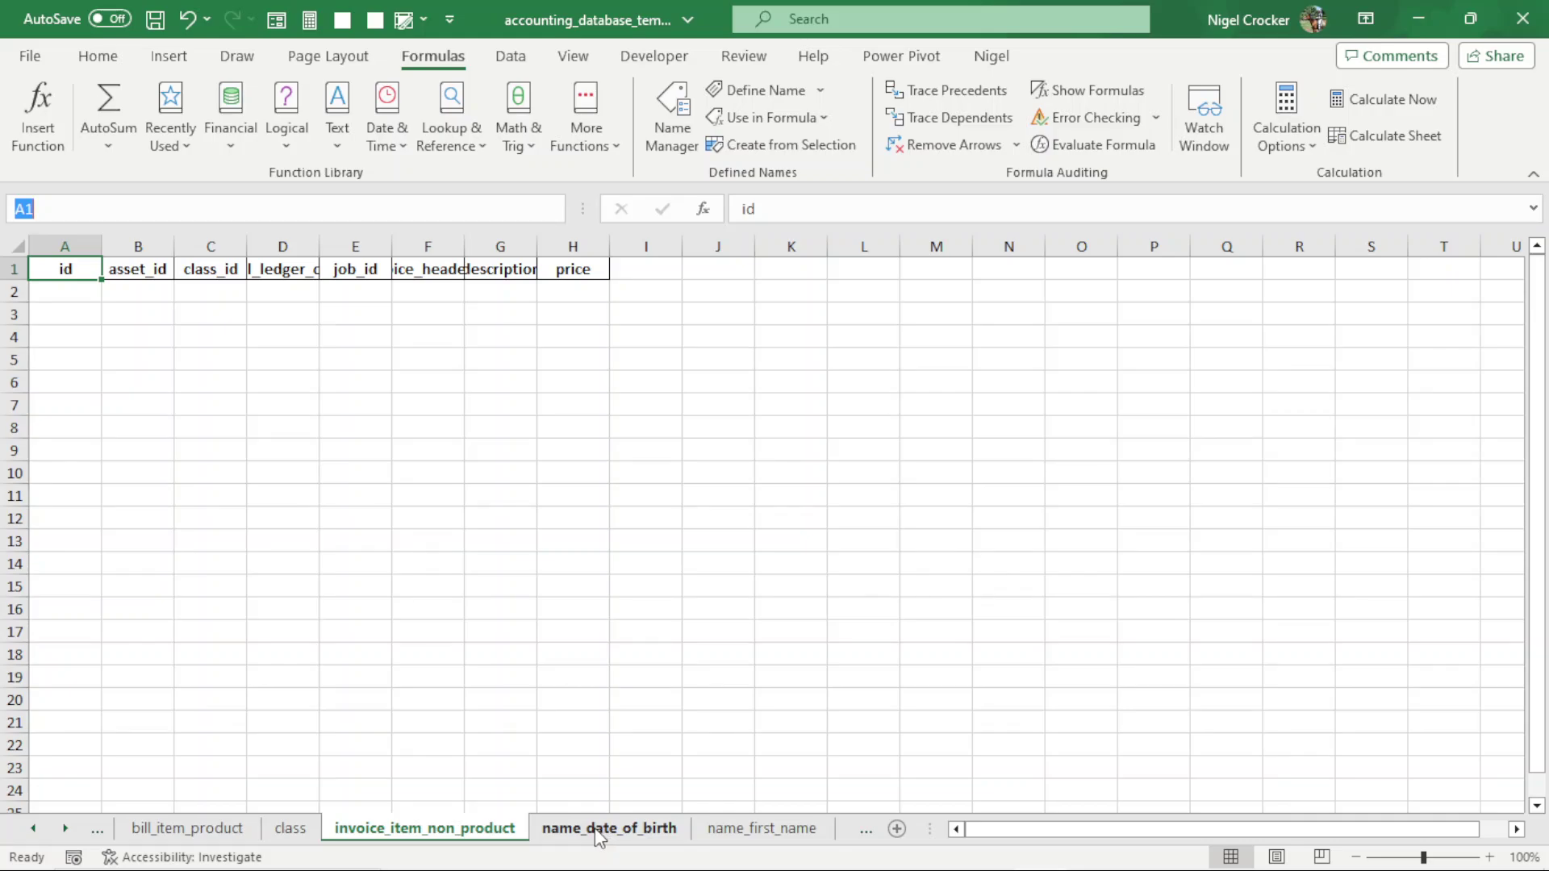
On the class sheet, convert the header range A1:C1 into a table that has headers
click(305, 839)
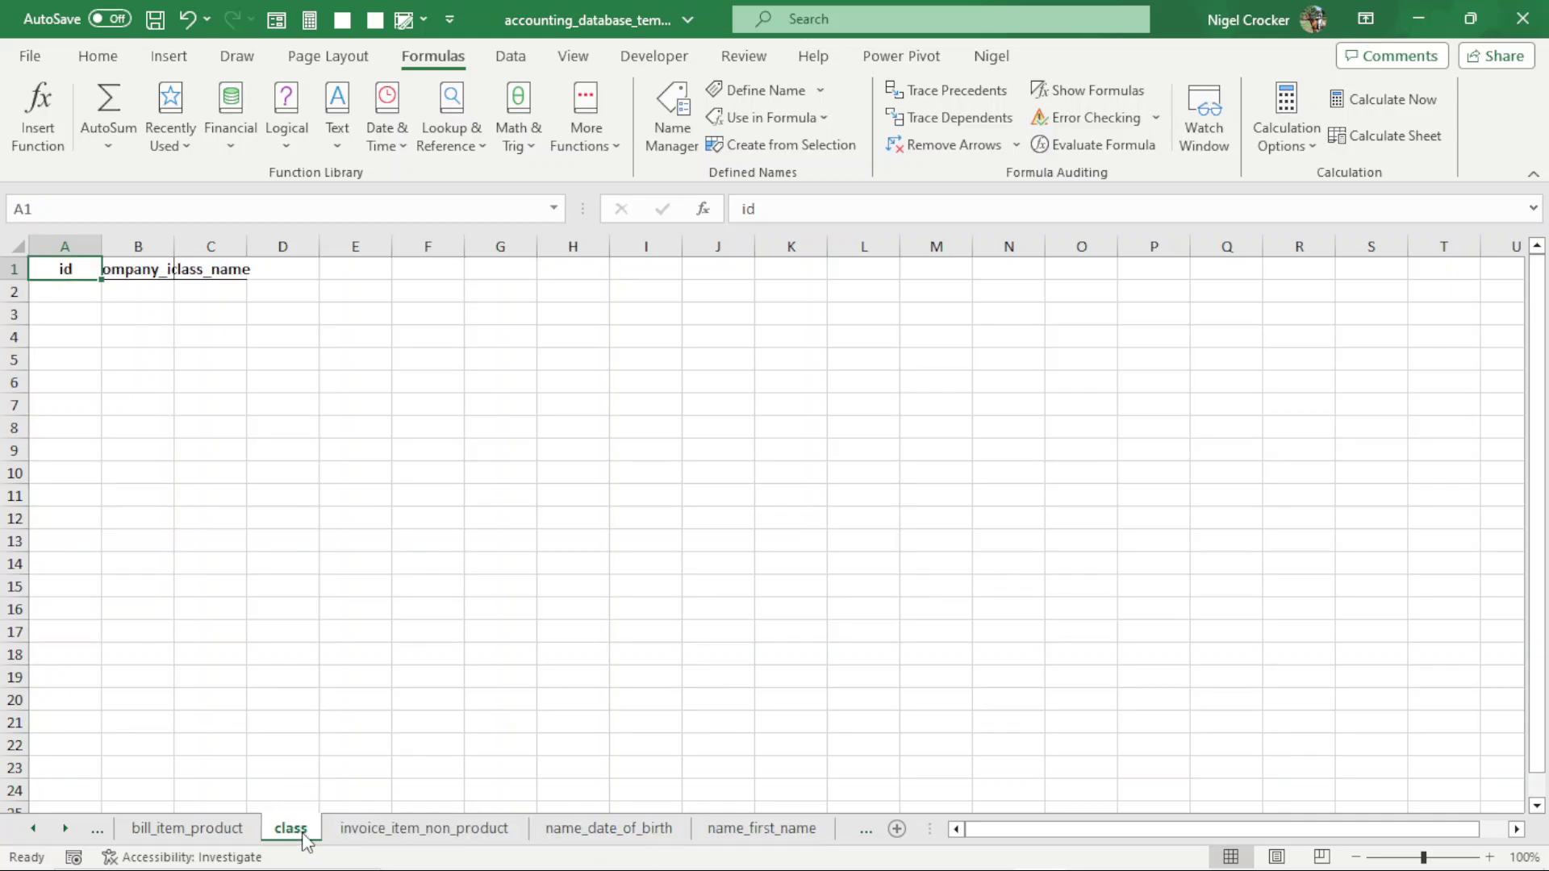
click(152, 357)
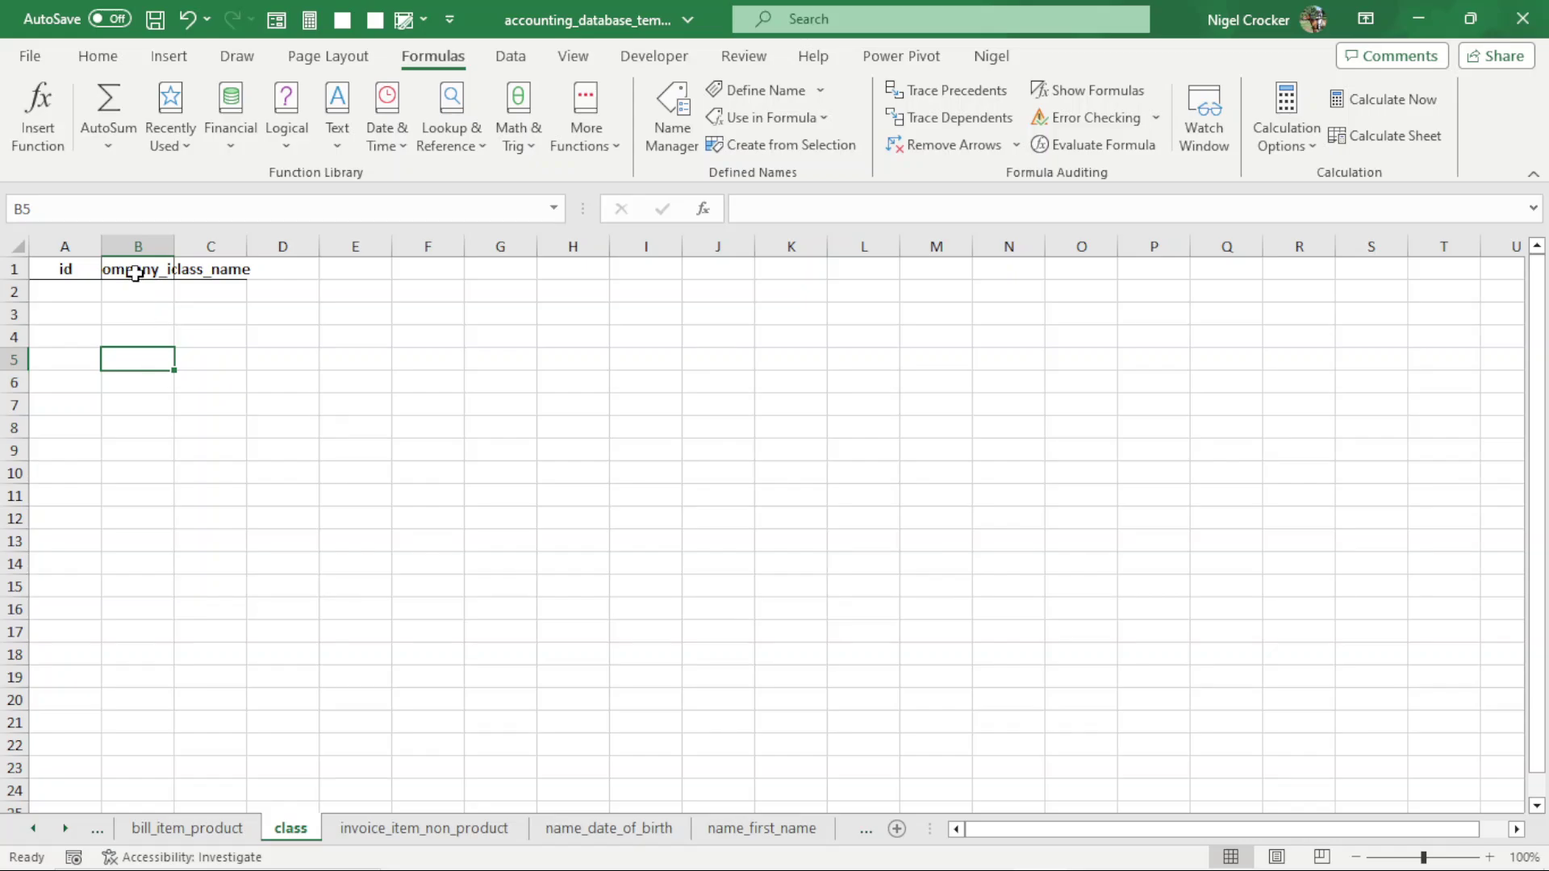
click(135, 271)
key(ctrl+t)
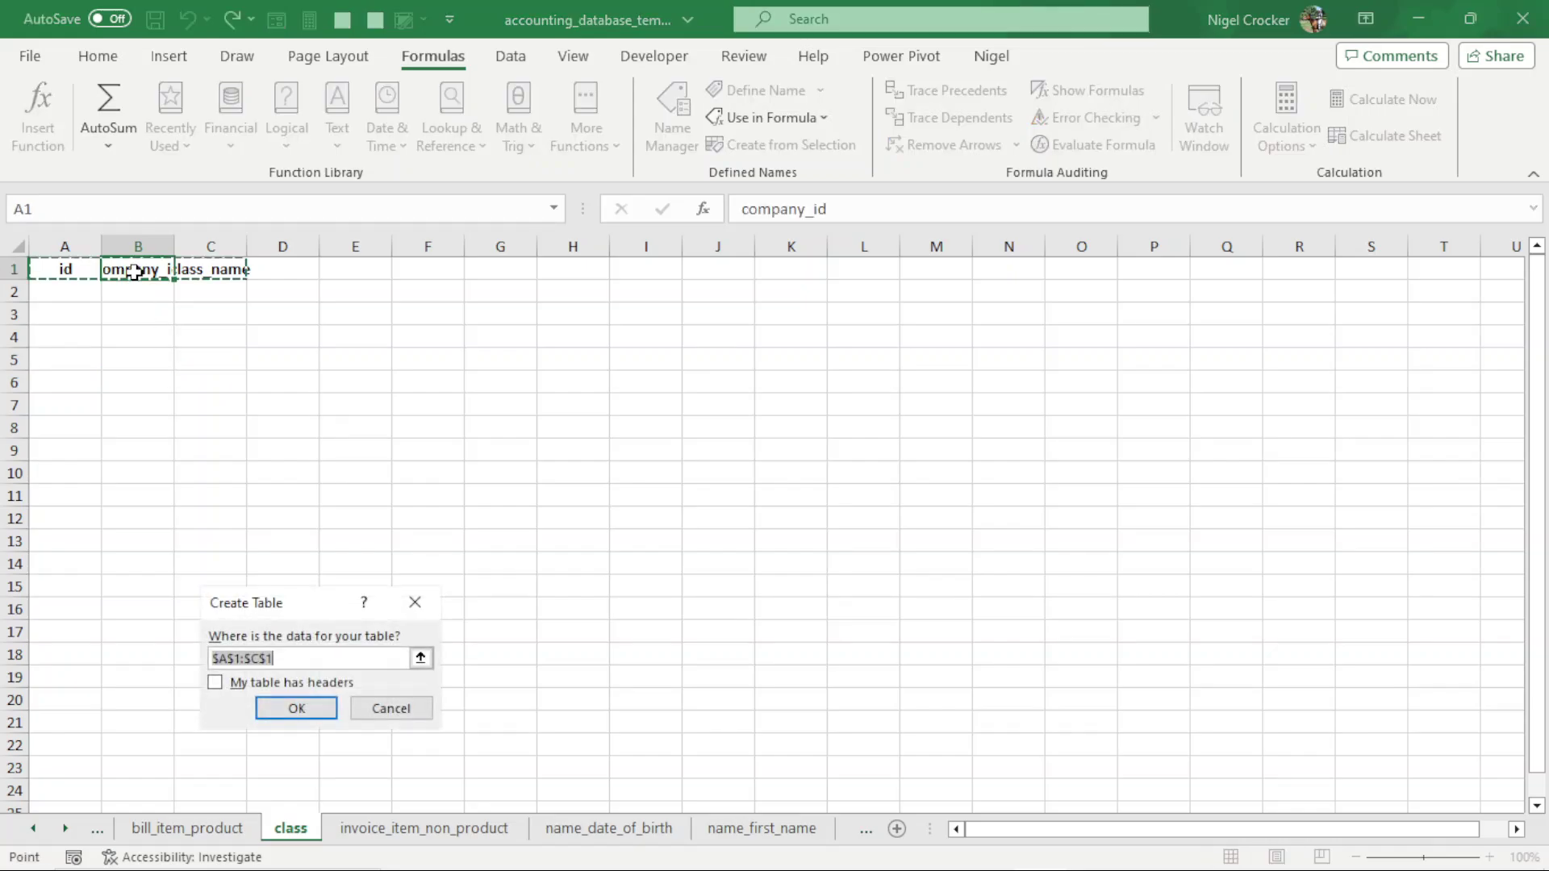
click(215, 683)
click(296, 708)
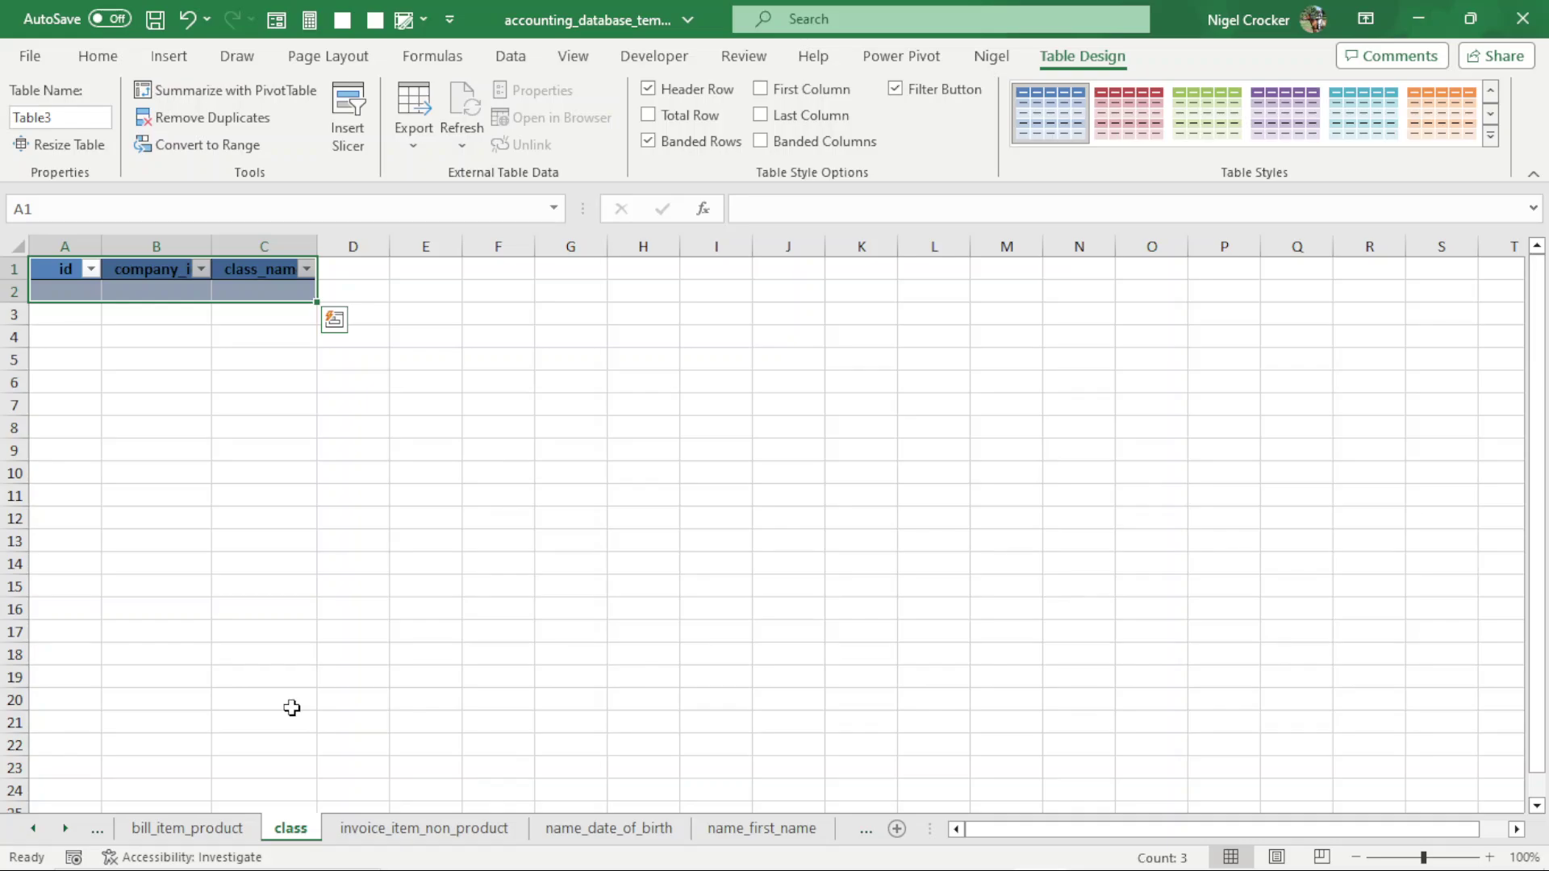
Rename the table on the class sheet as class
click(75, 118)
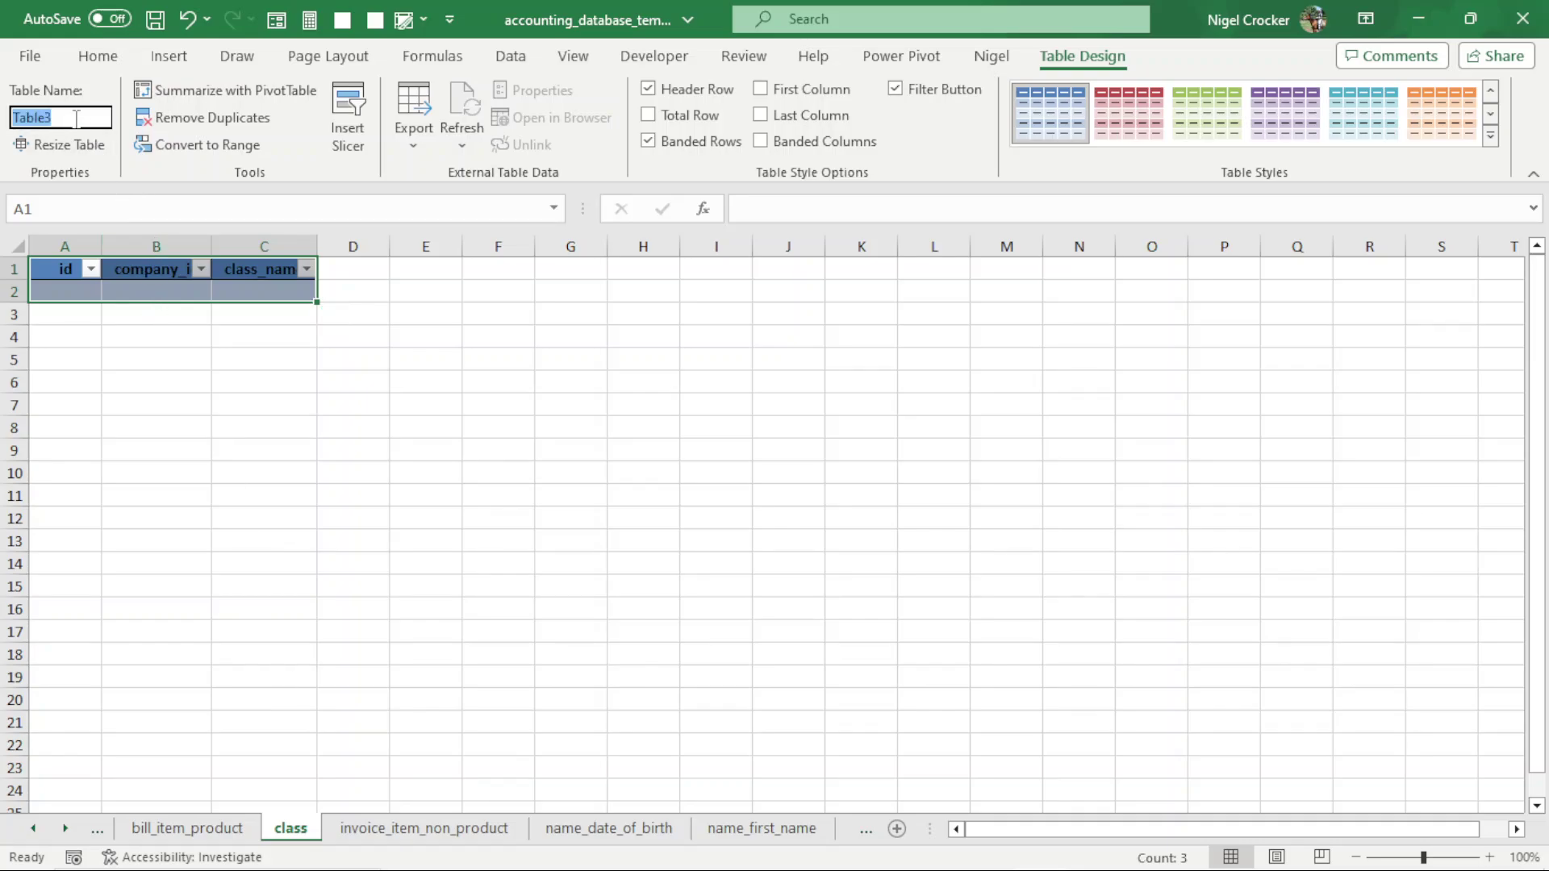
text(class)
key(Return)
Select empty cell E9 outside the class table, and jump back to the table through its defined name
click(406, 447)
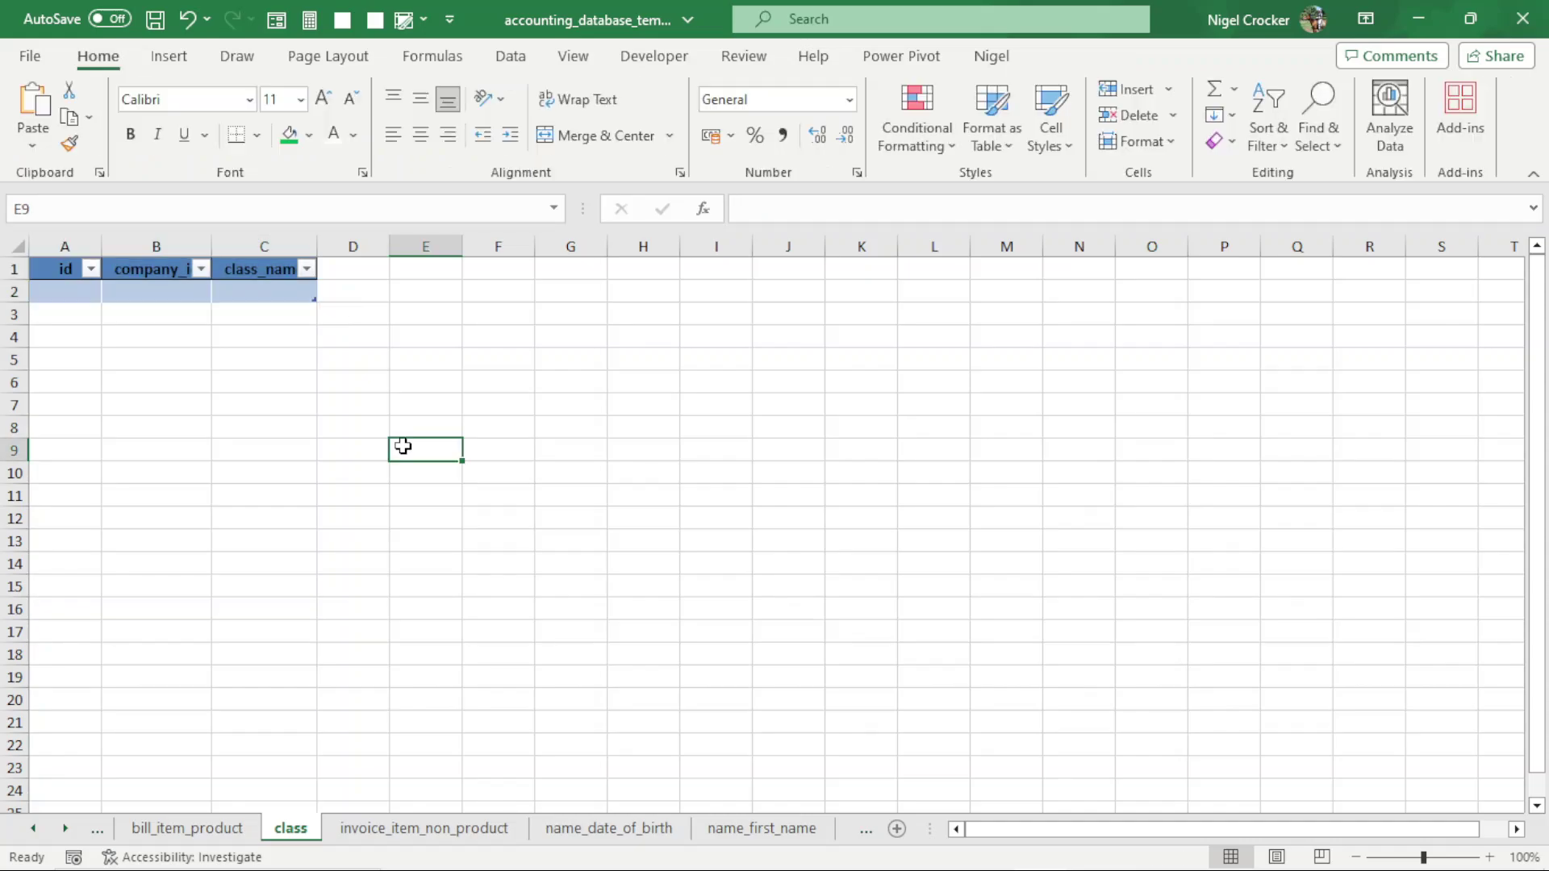
click(553, 209)
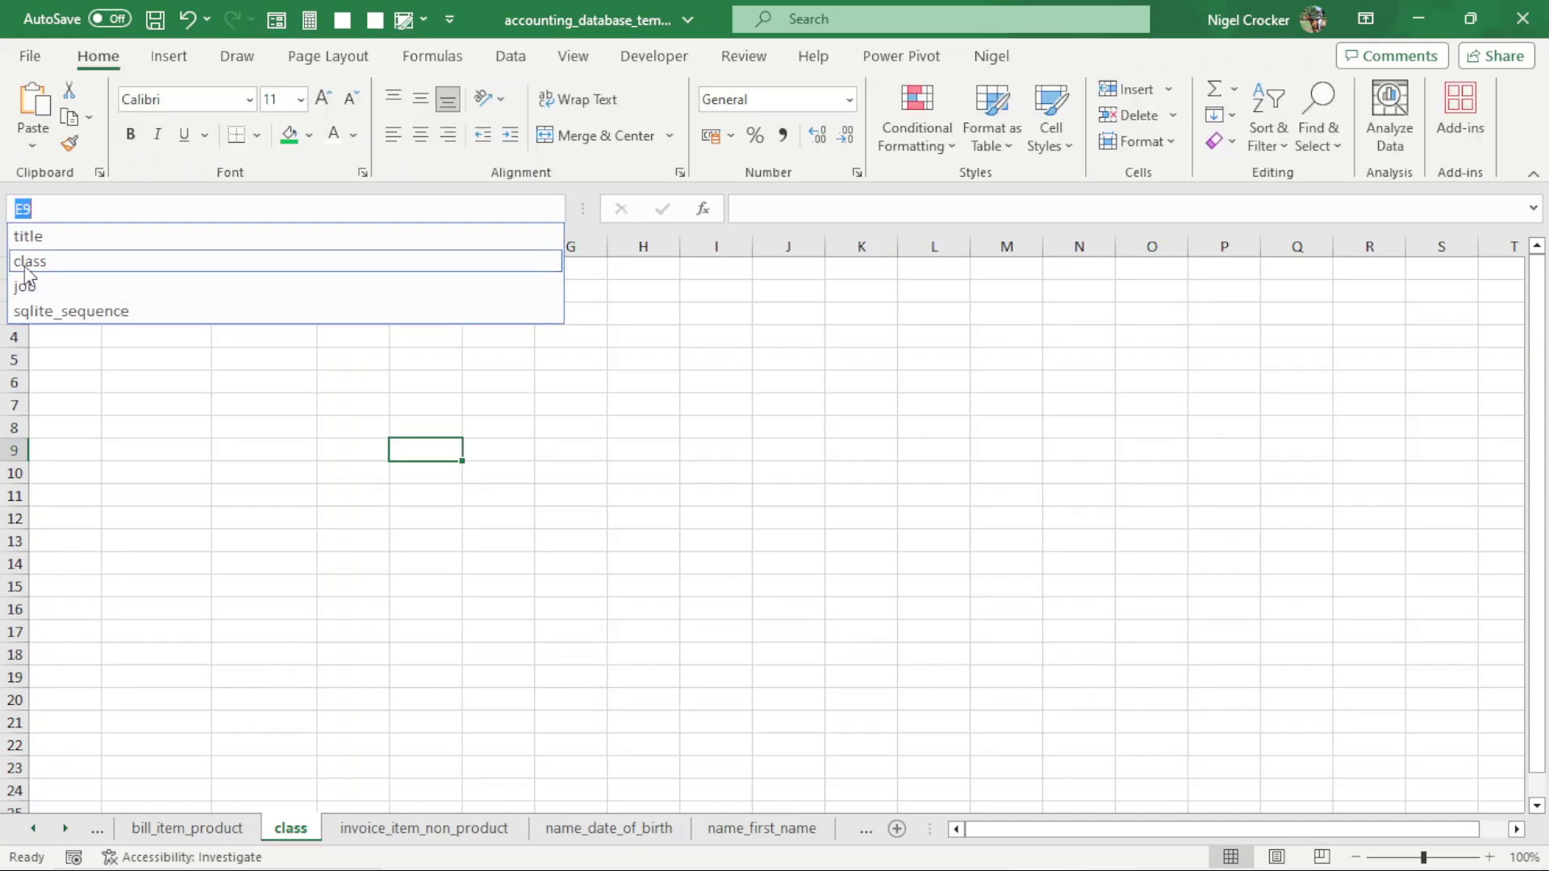
click(26, 262)
Jump to the named cell title, and from there to the job table by its defined name
click(553, 209)
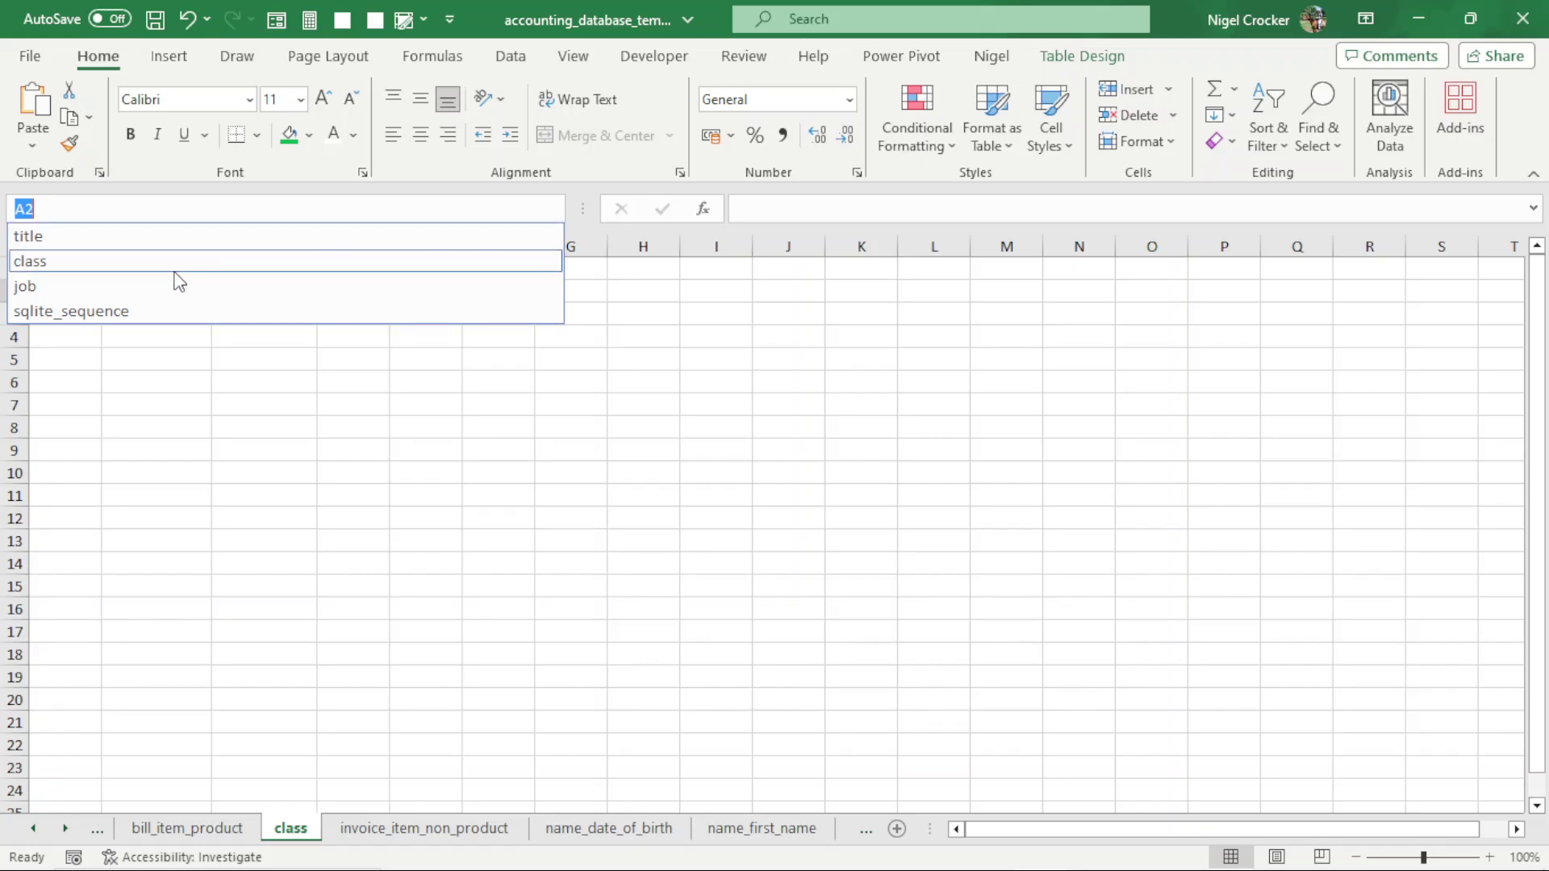
click(100, 237)
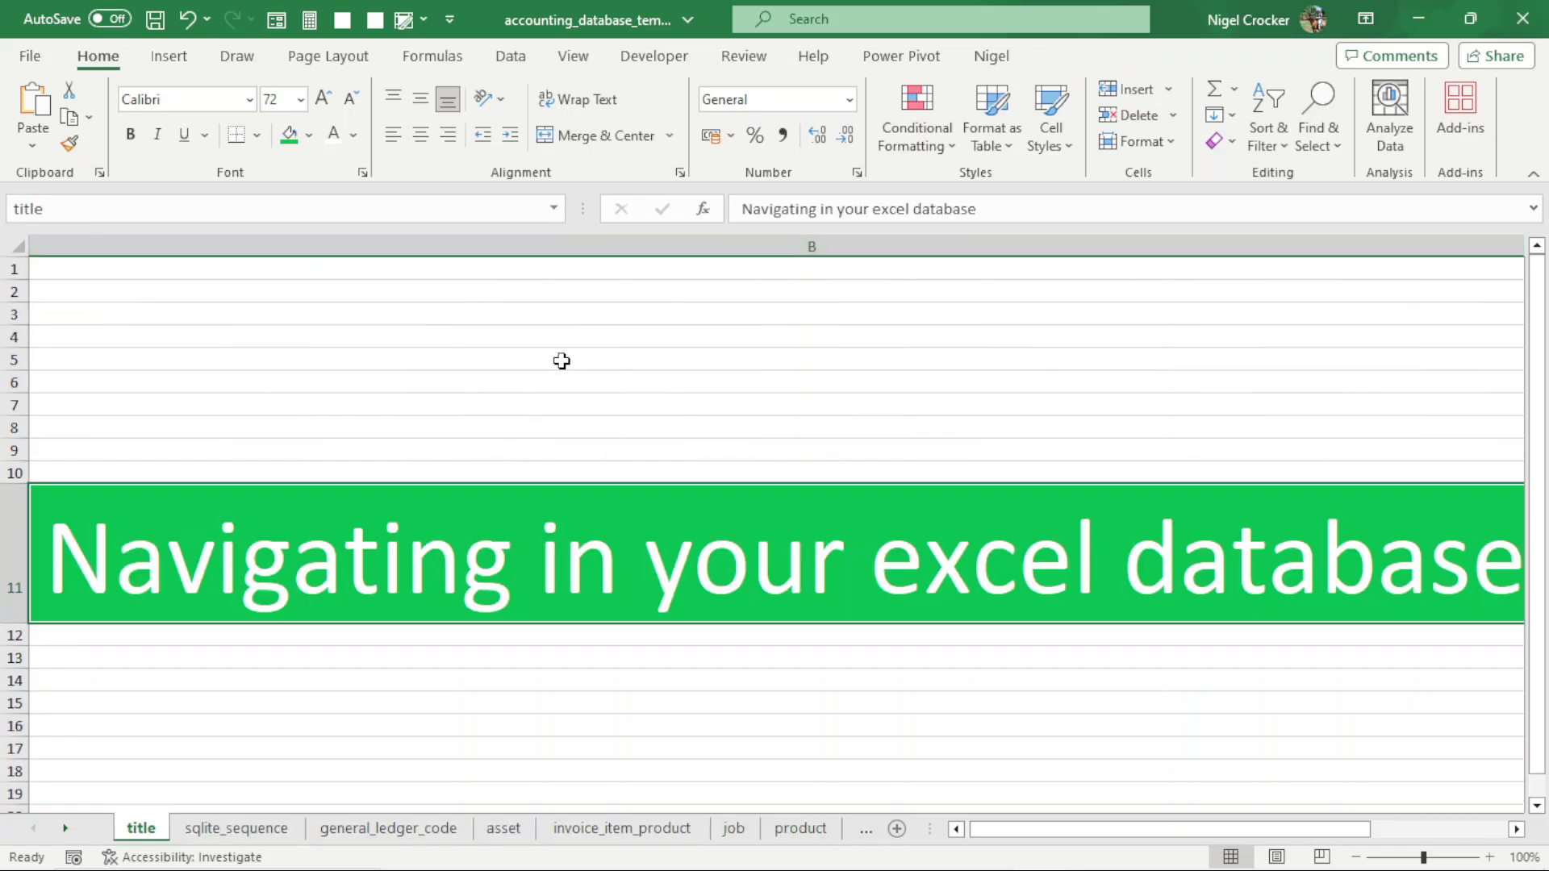
click(553, 209)
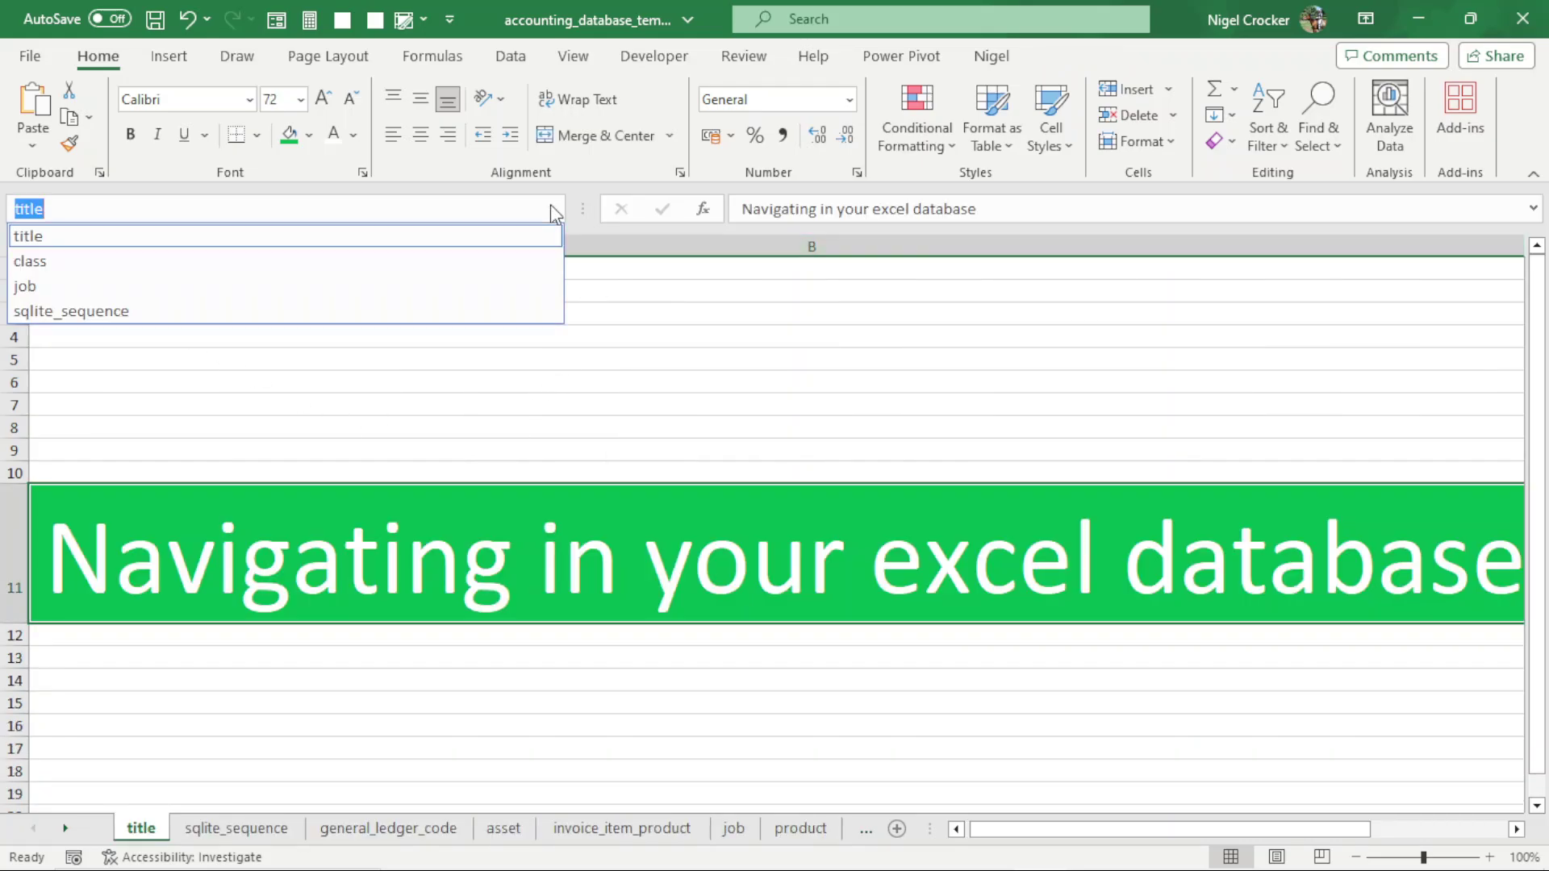
click(36, 288)
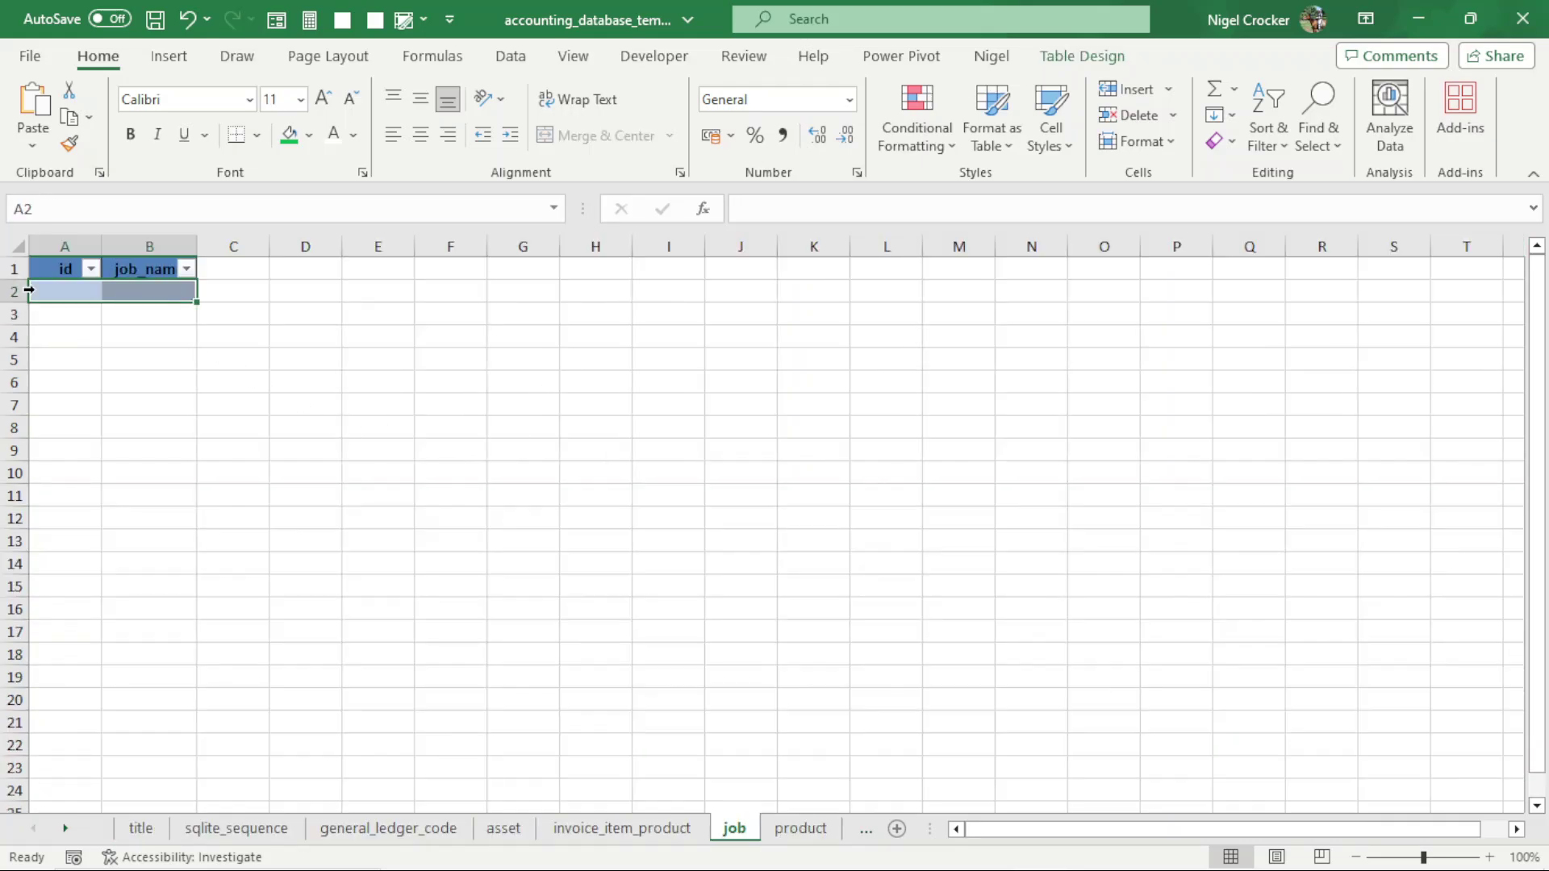
On the asset sheet, convert the header range A1:B1 into a table that has headers
click(517, 841)
click(211, 453)
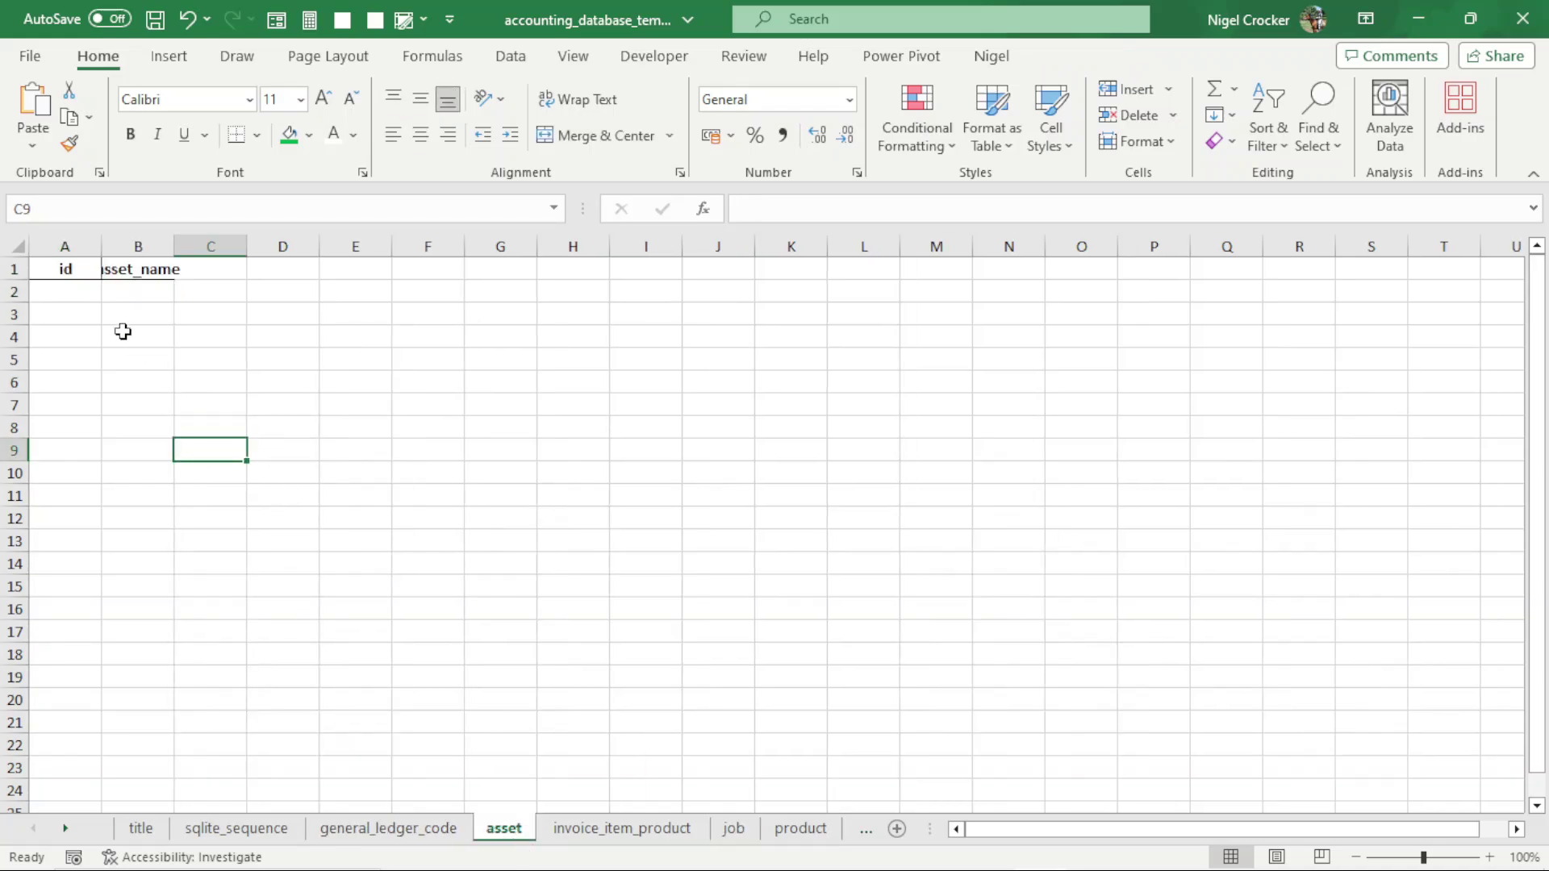
click(64, 266)
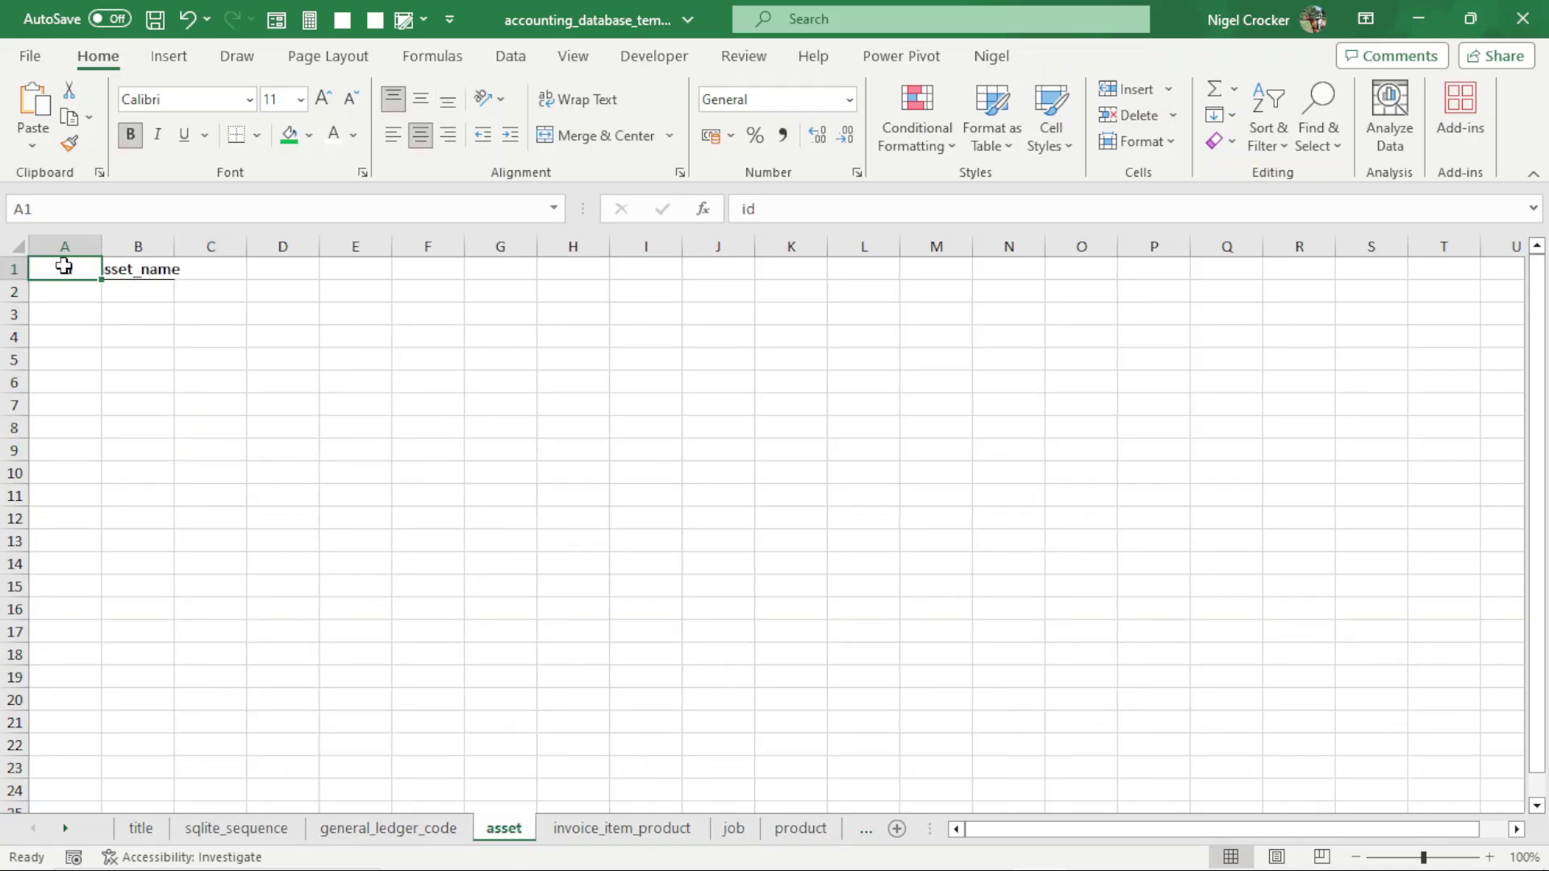
key(ctrl+t)
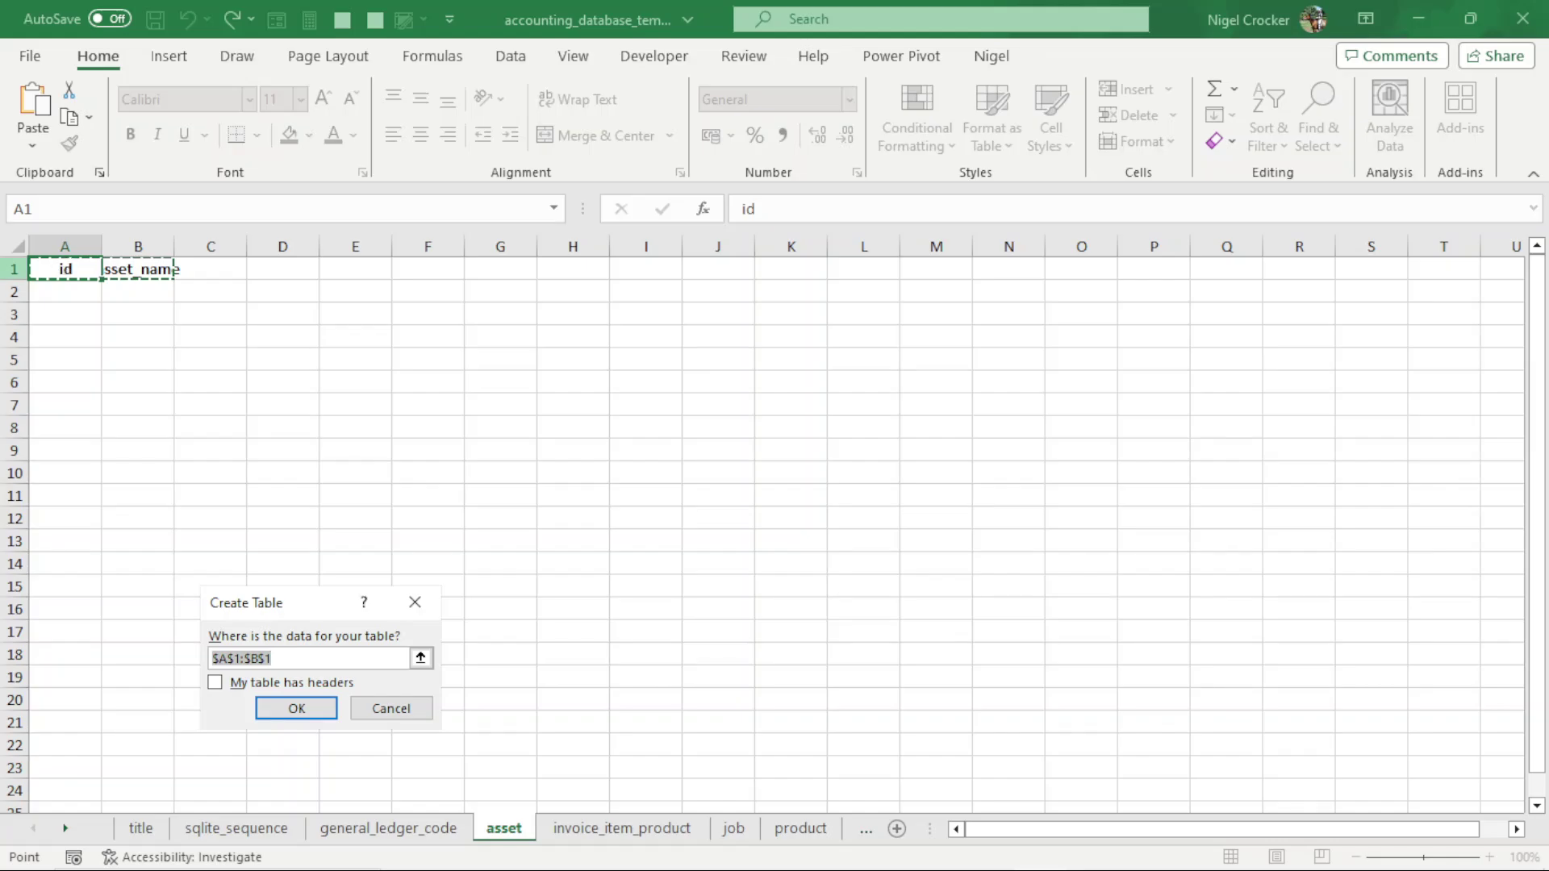
click(215, 683)
click(296, 708)
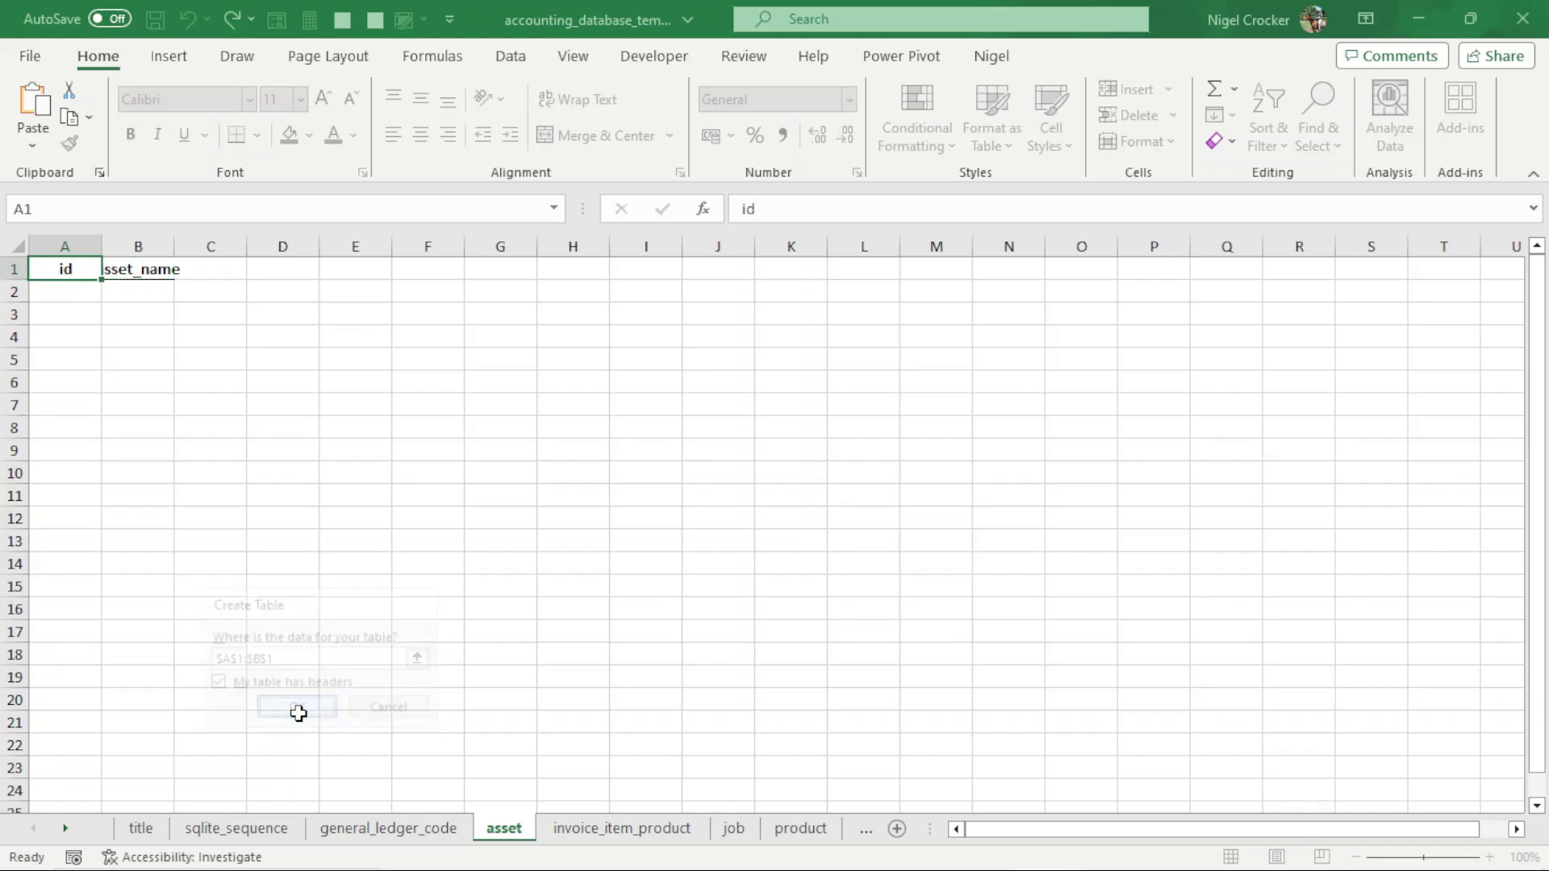
Try to rename the asset sheet's table with the already used name title
click(57, 121)
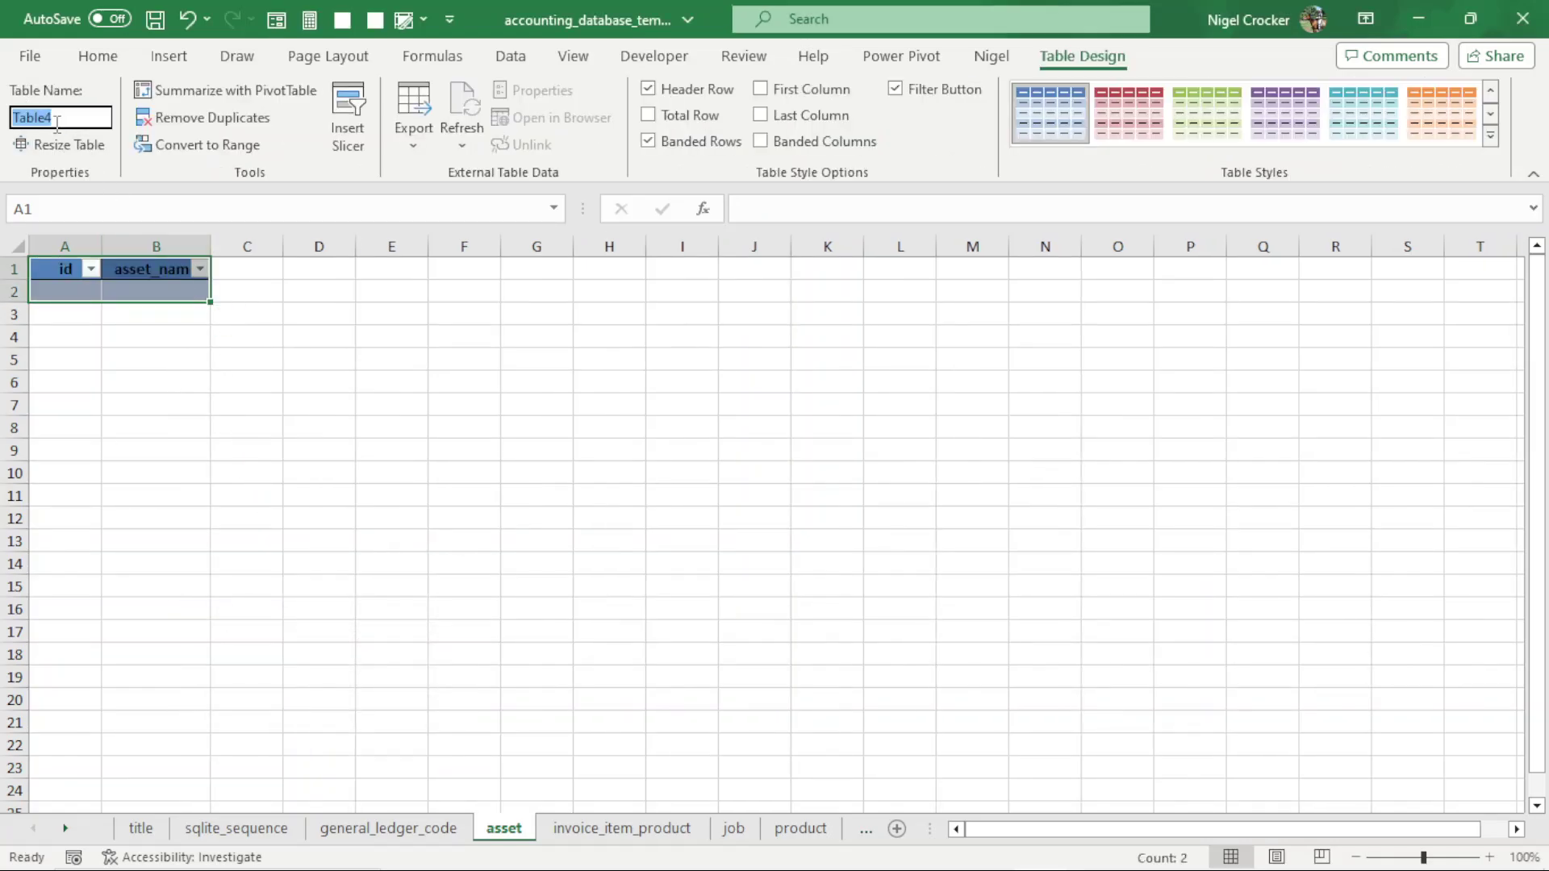
text(title)
key(Return)
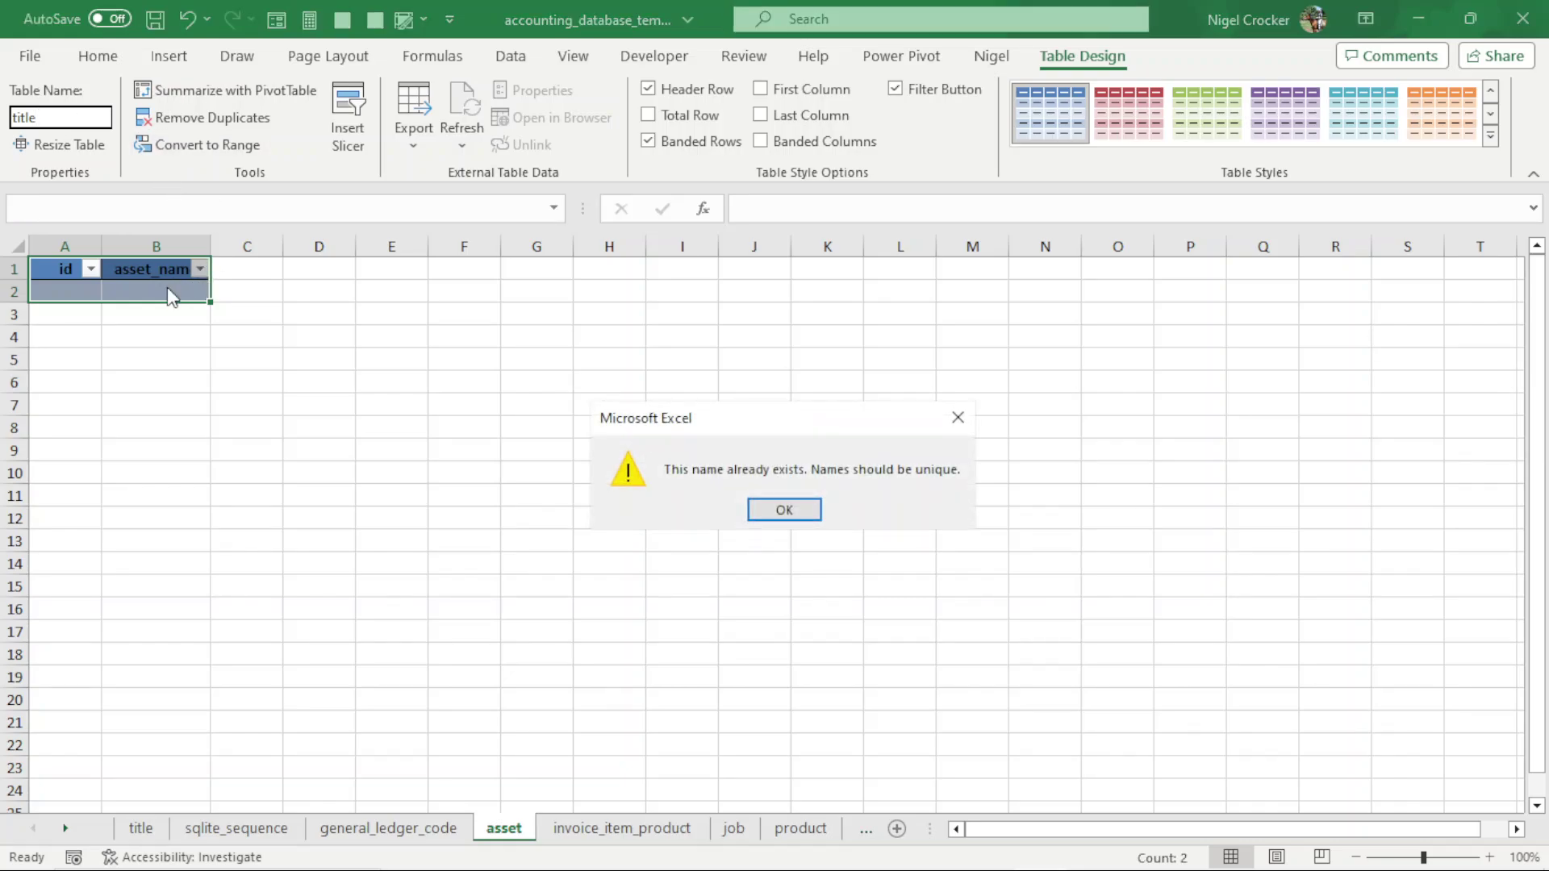
click(786, 509)
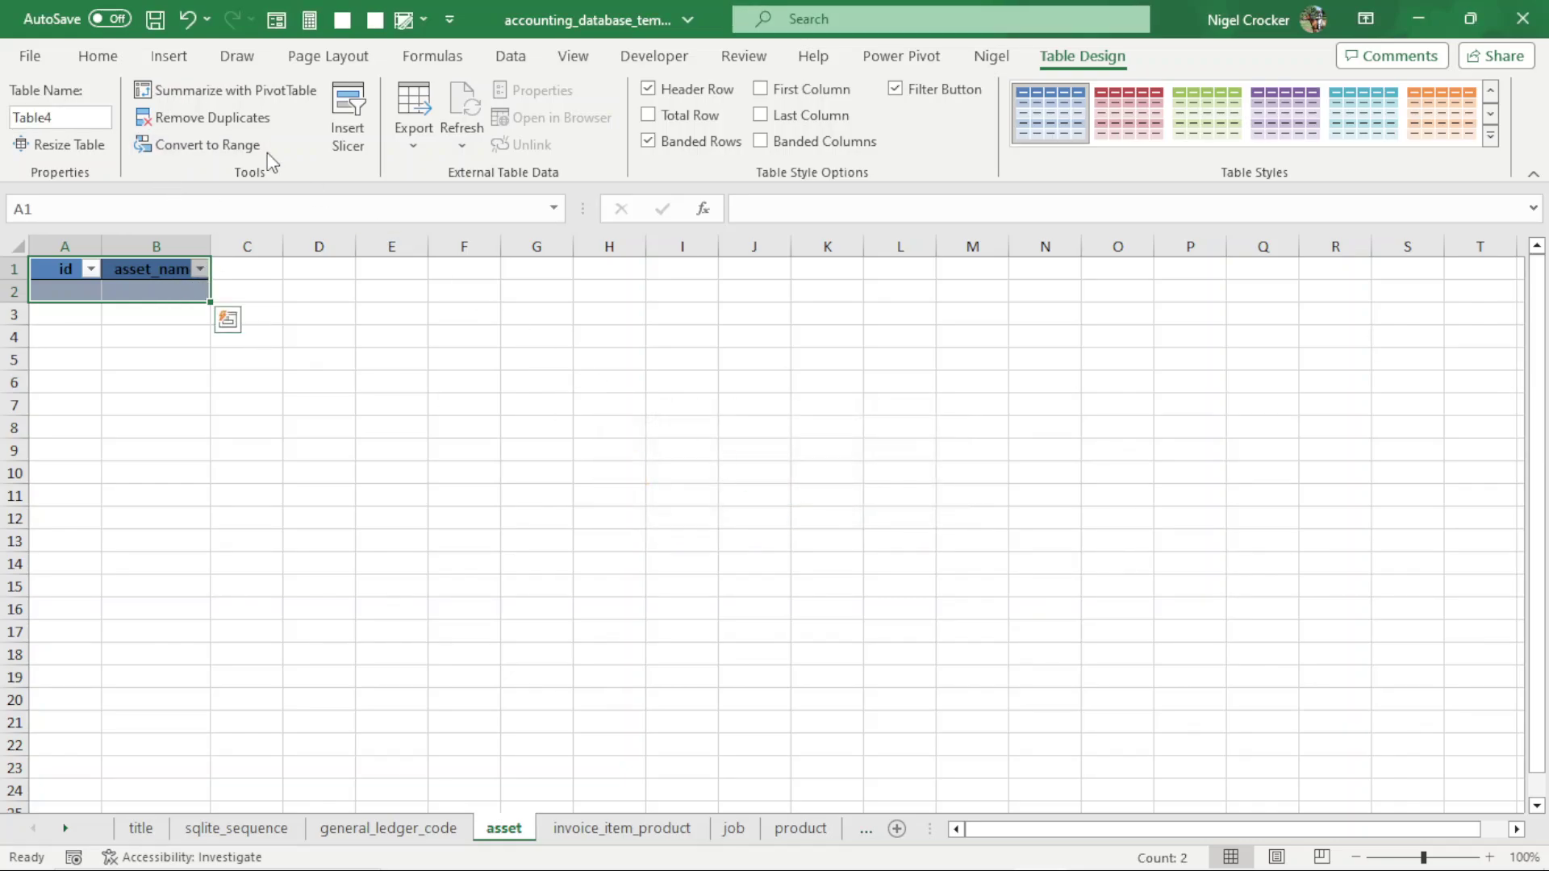
Rename the table on the asset sheet as asset
click(79, 121)
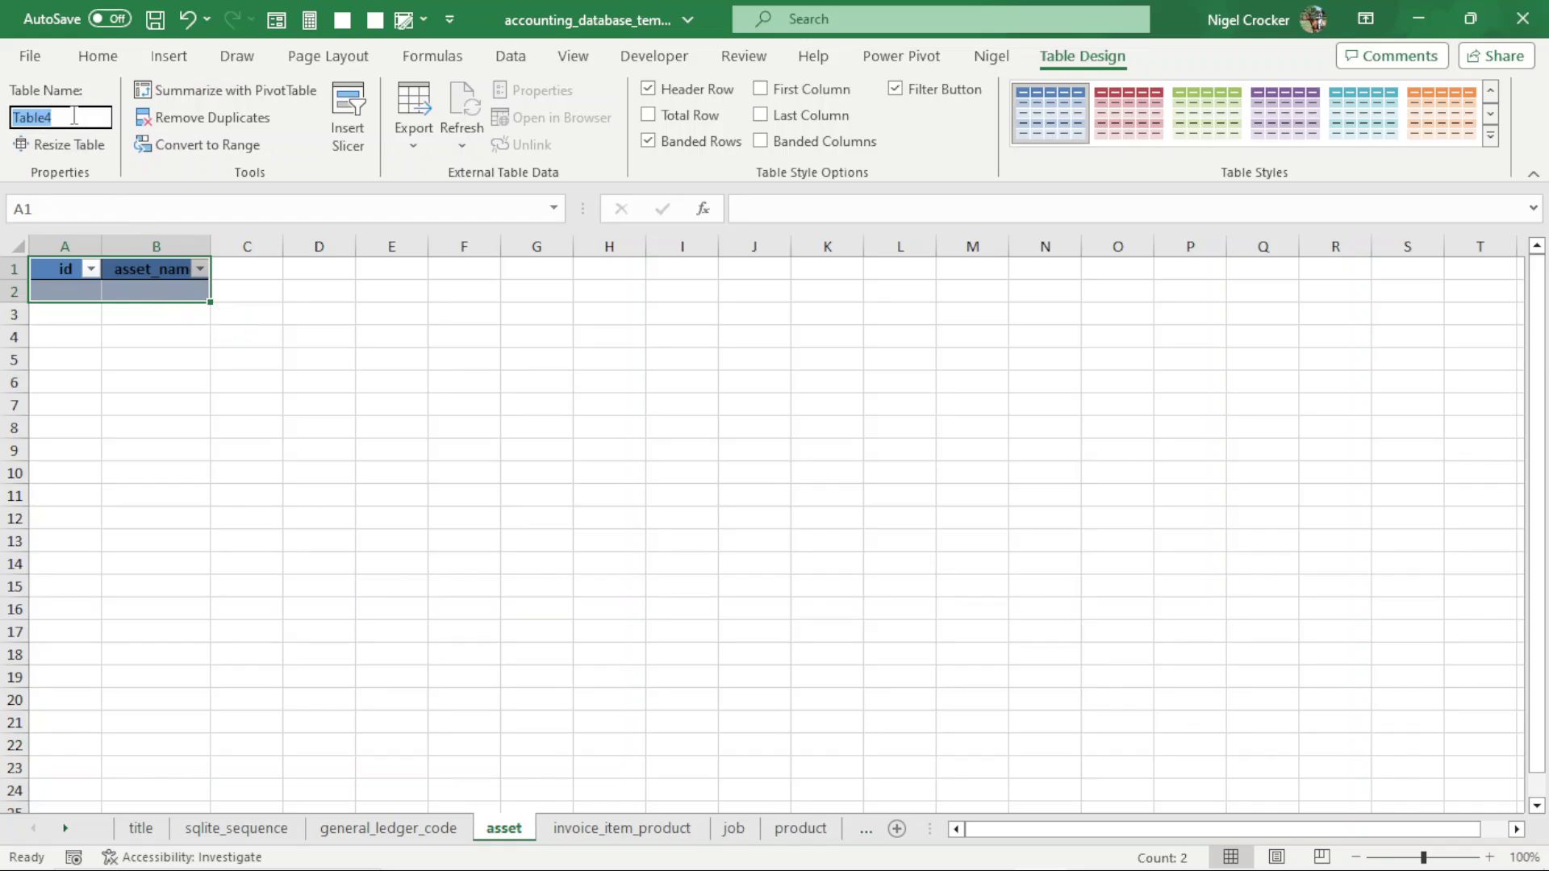
text(asset)
key(Return)
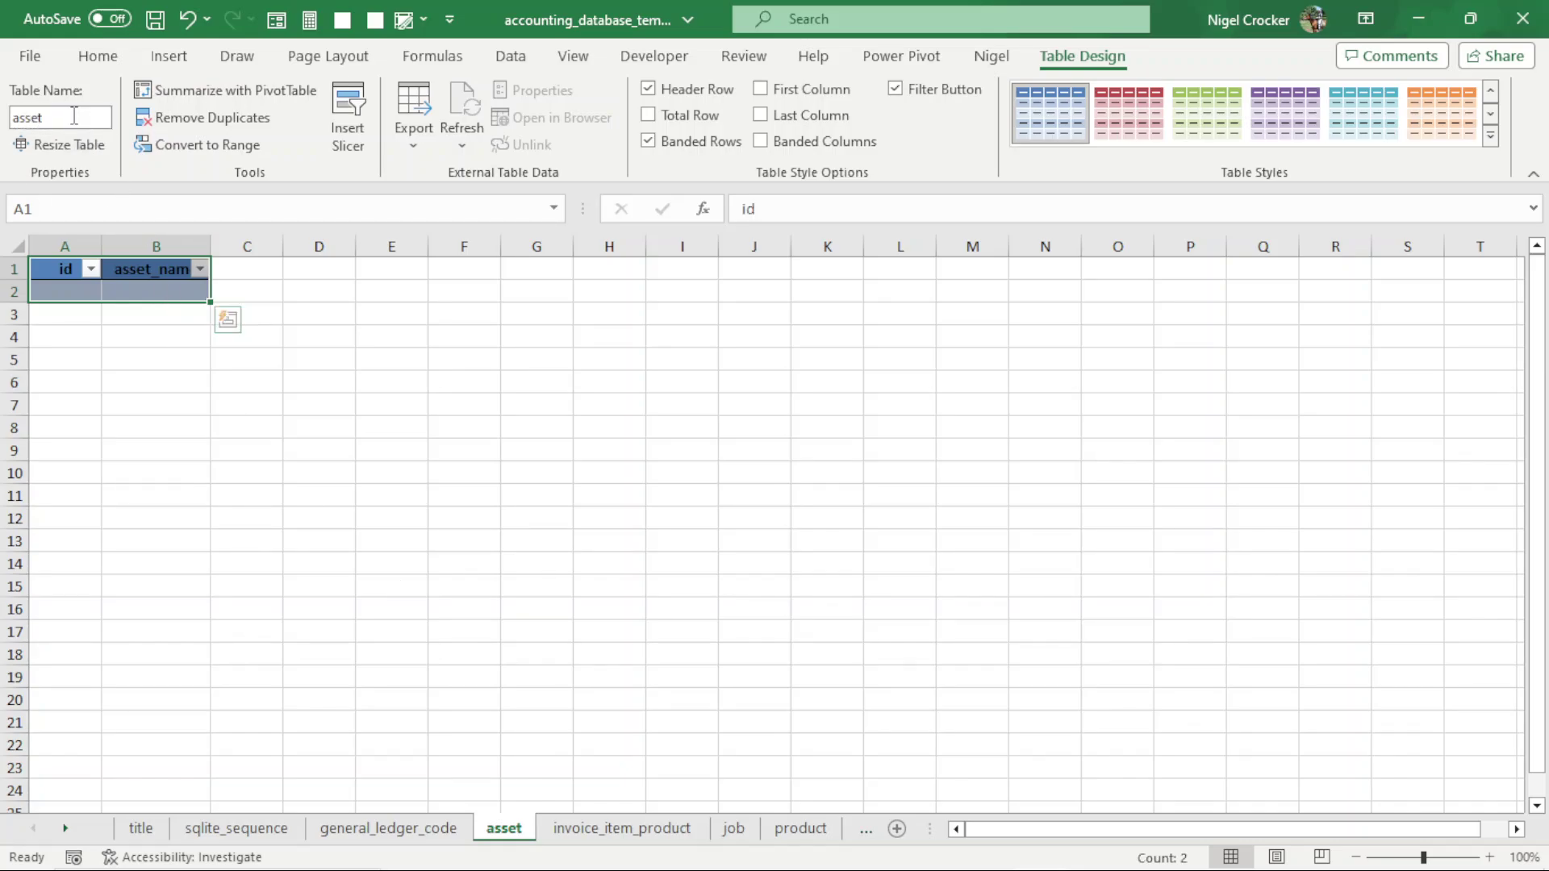
From the asset_name header cell, jump to the asset table by its defined name, and reselect header cell B1
click(148, 278)
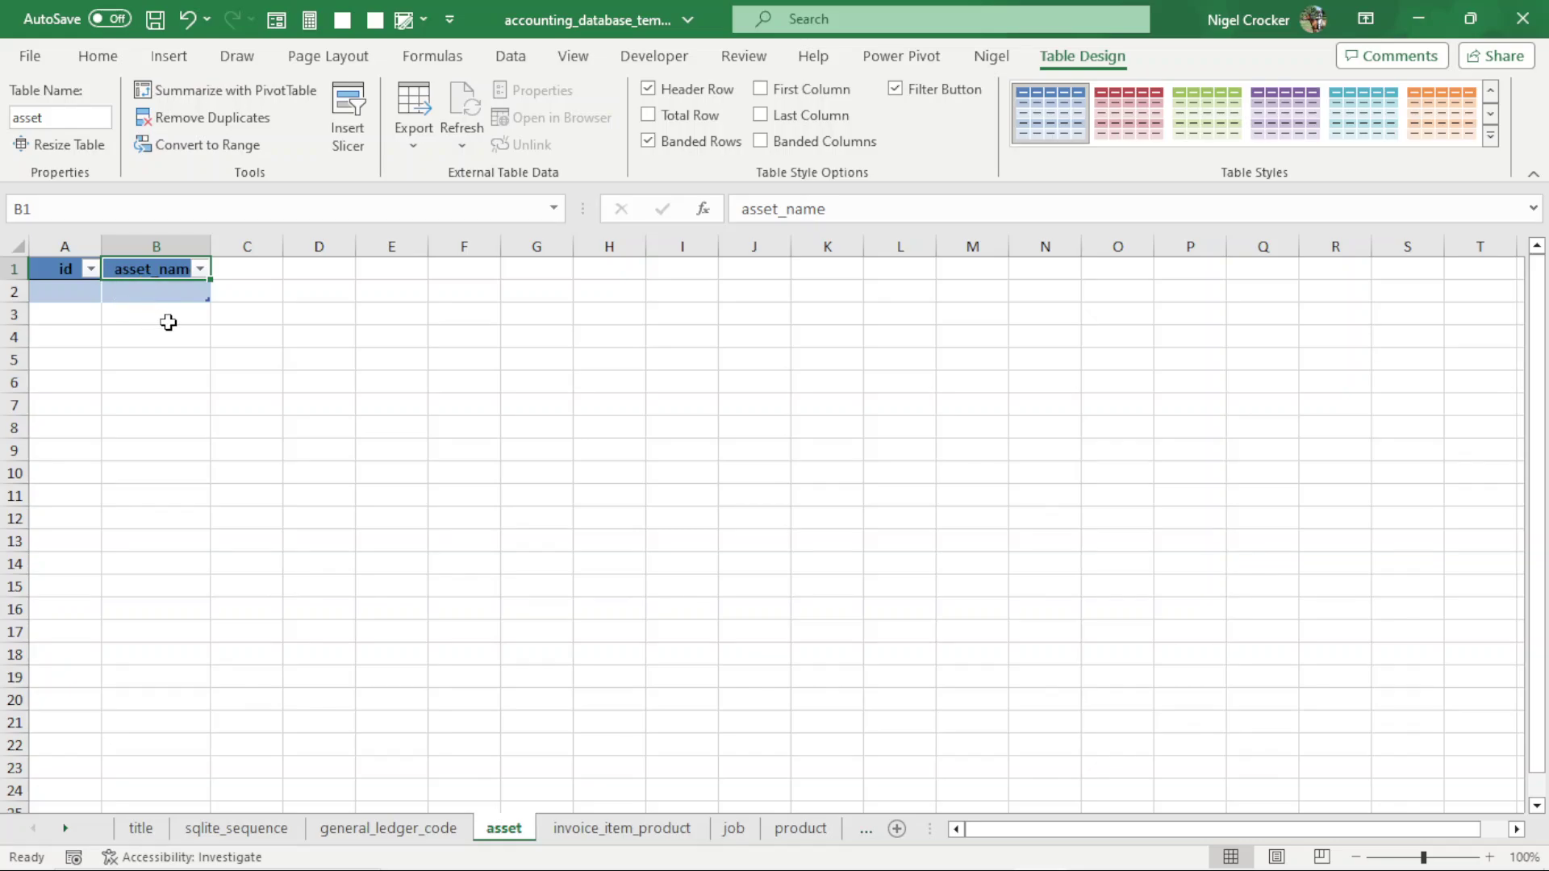
click(553, 208)
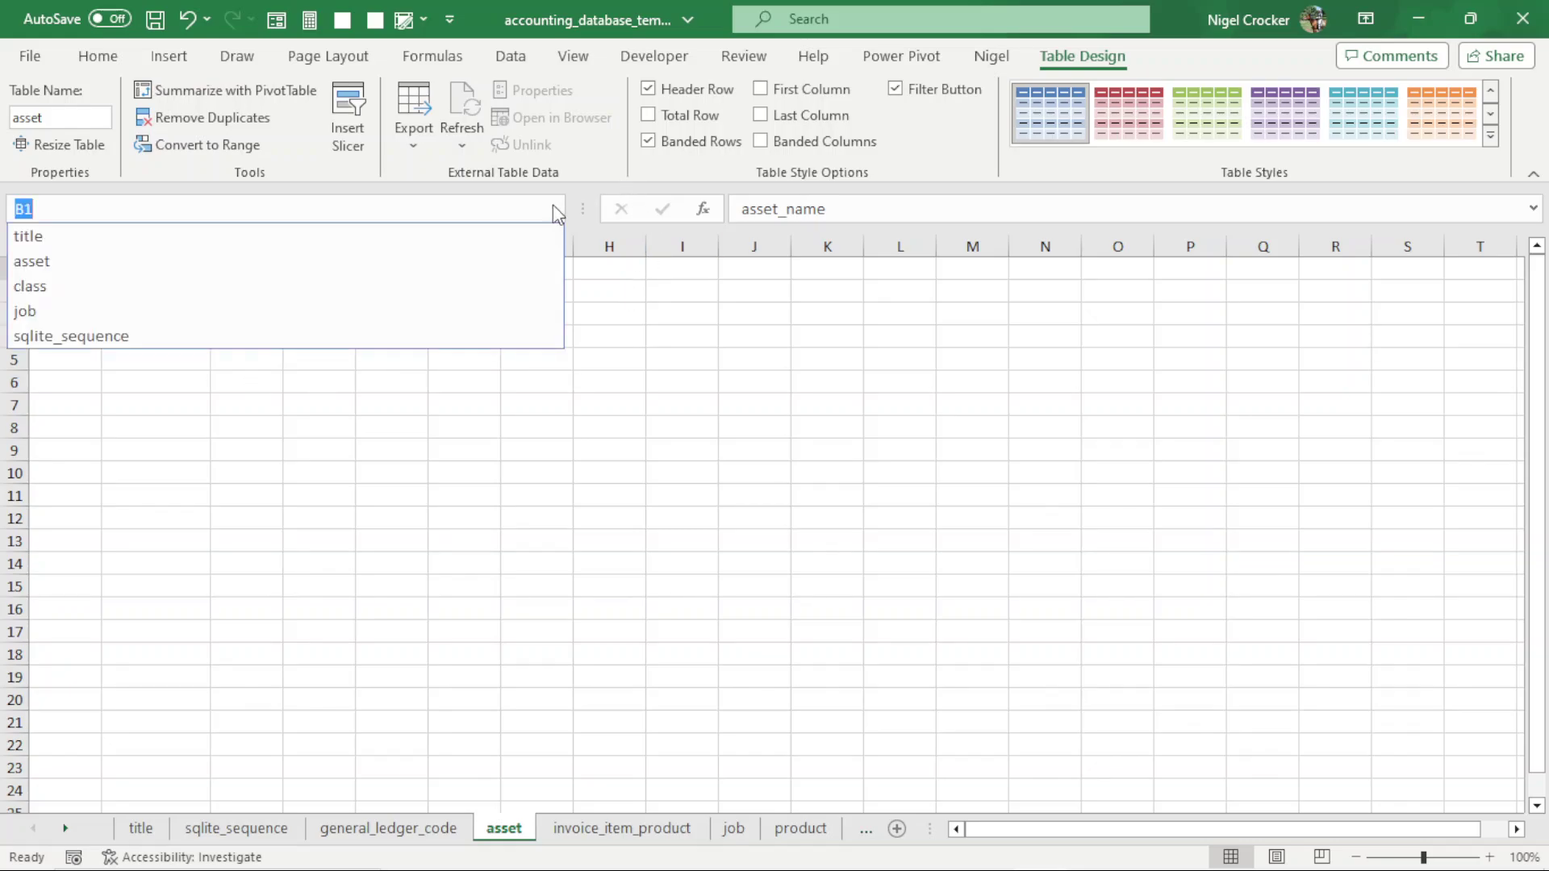
click(72, 261)
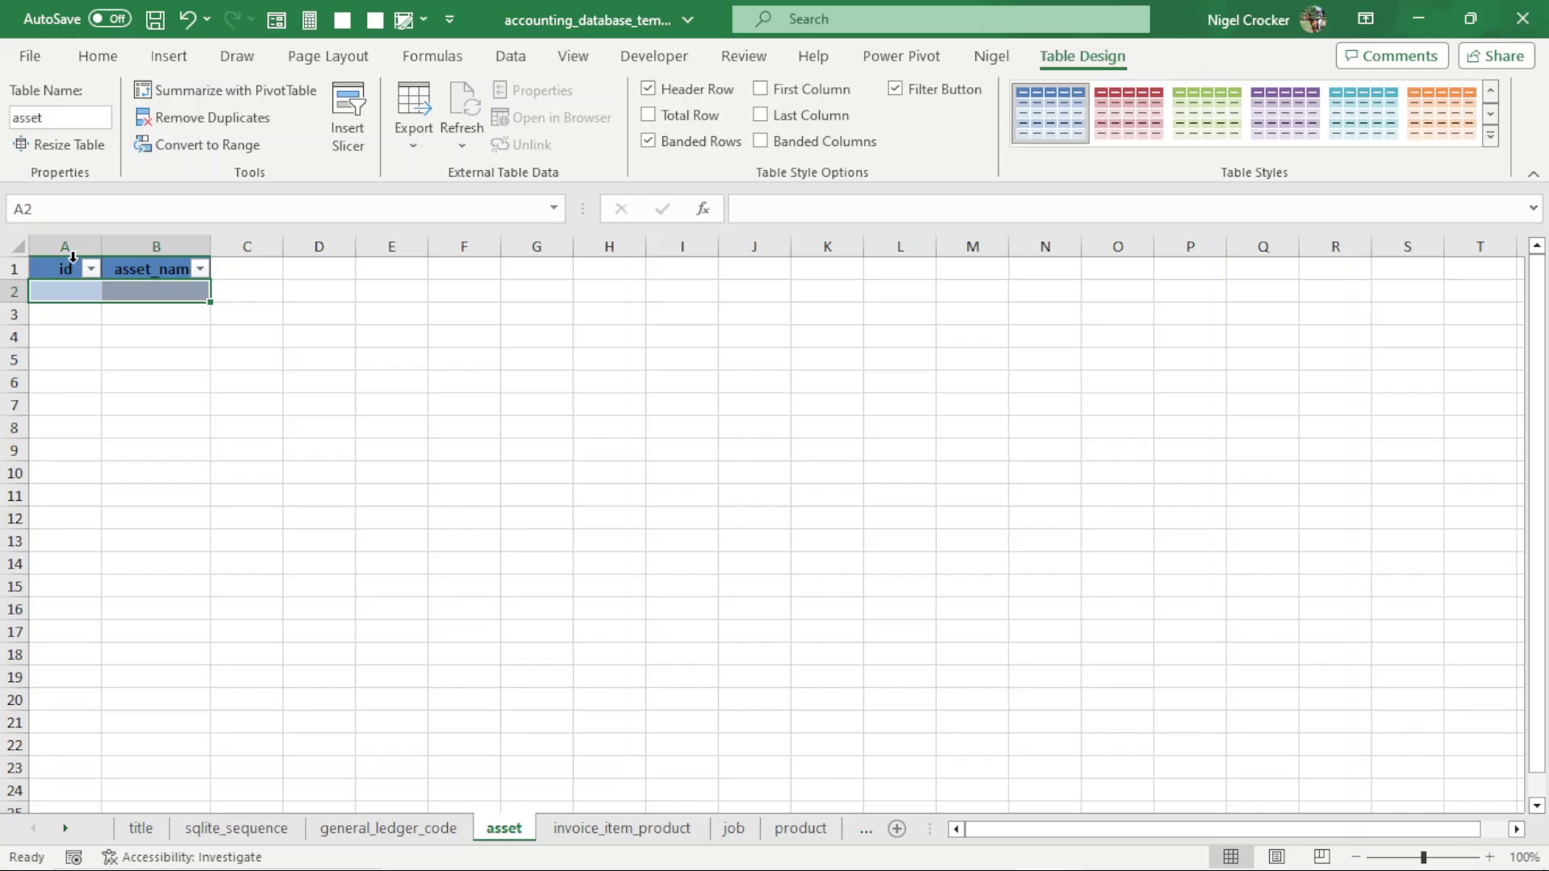
click(142, 271)
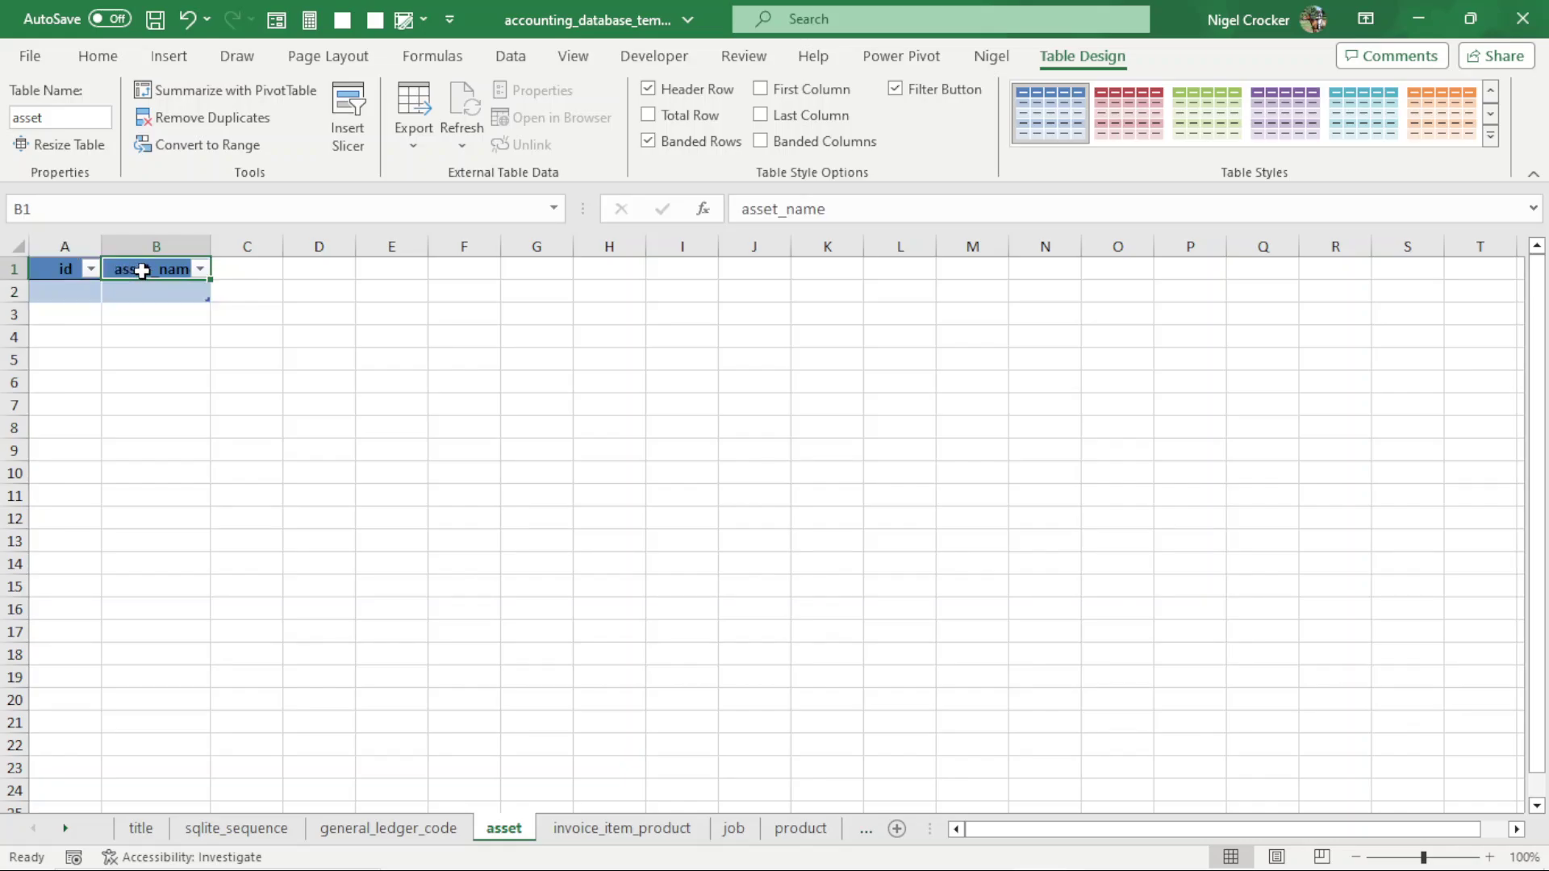
Switch to the sqlite_sequence sheet and jump from there to the class table by its defined name
click(236, 828)
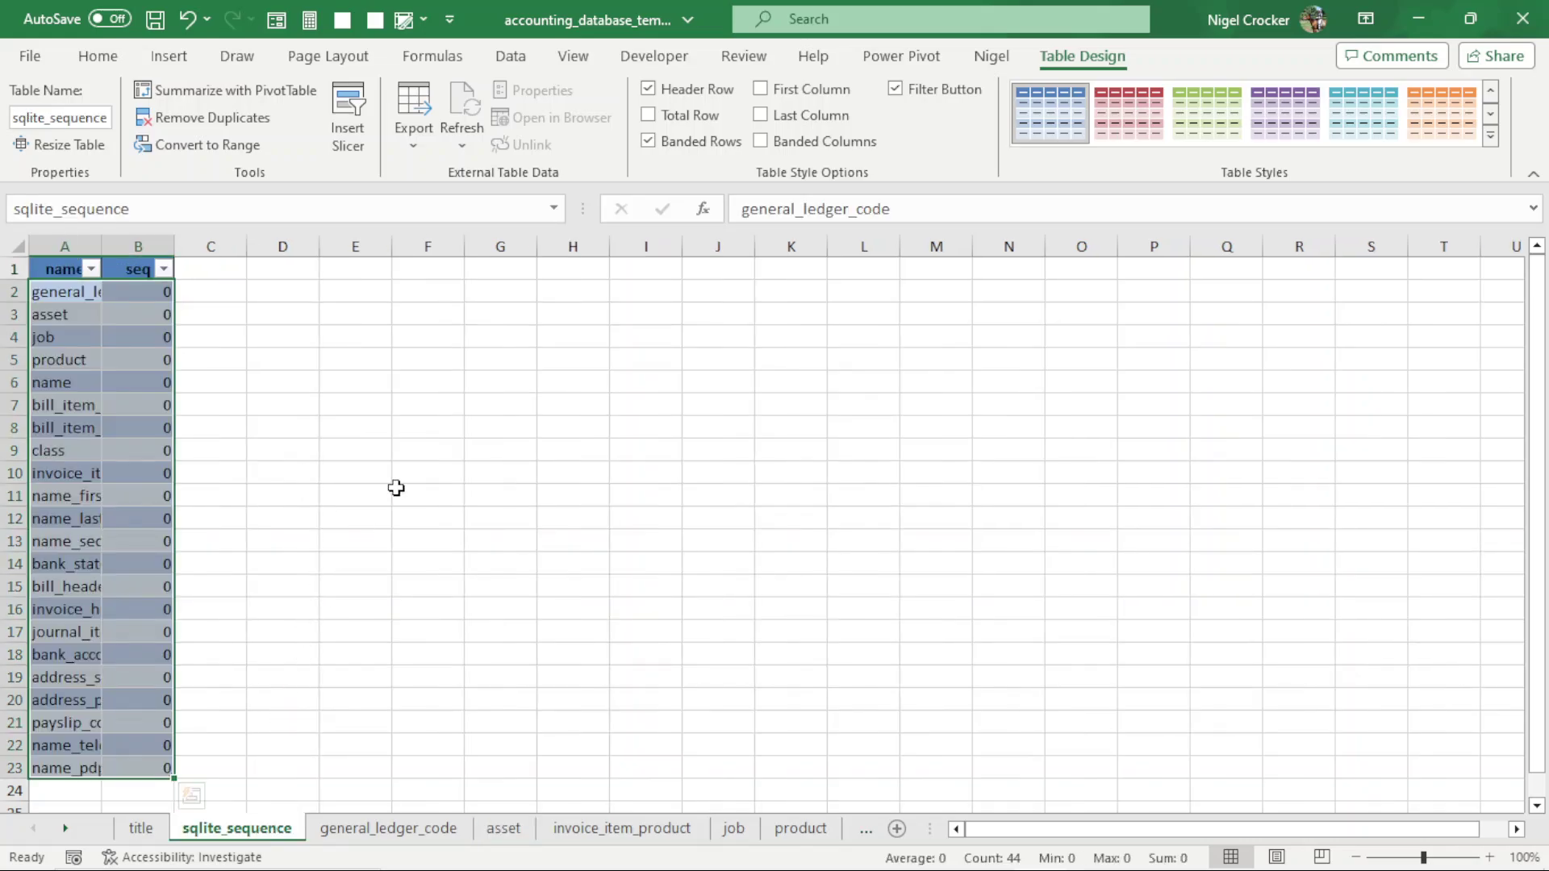
click(554, 208)
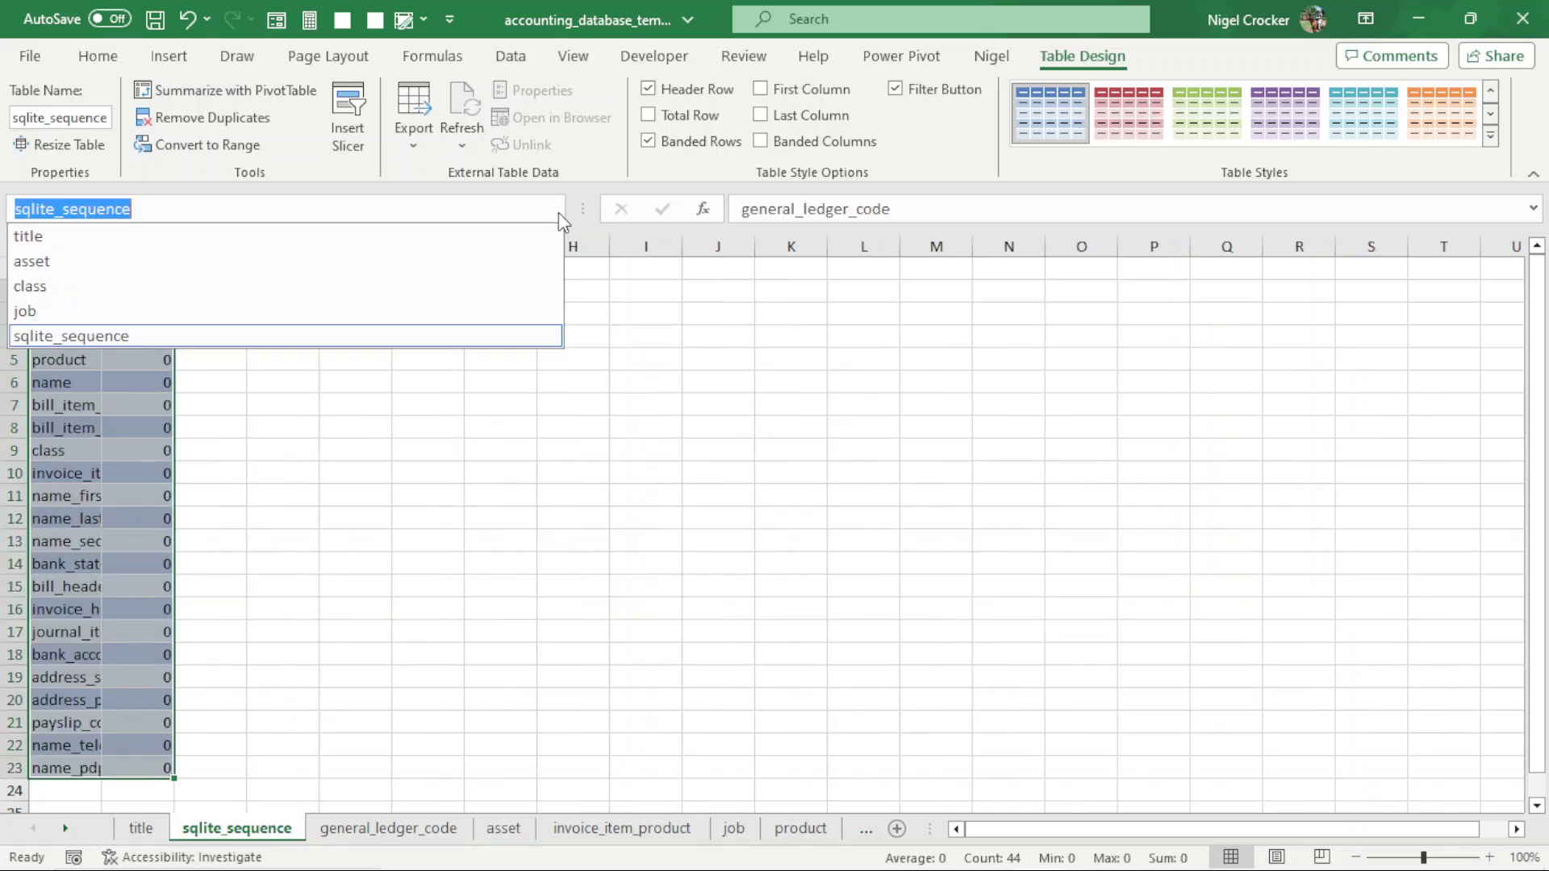
click(31, 288)
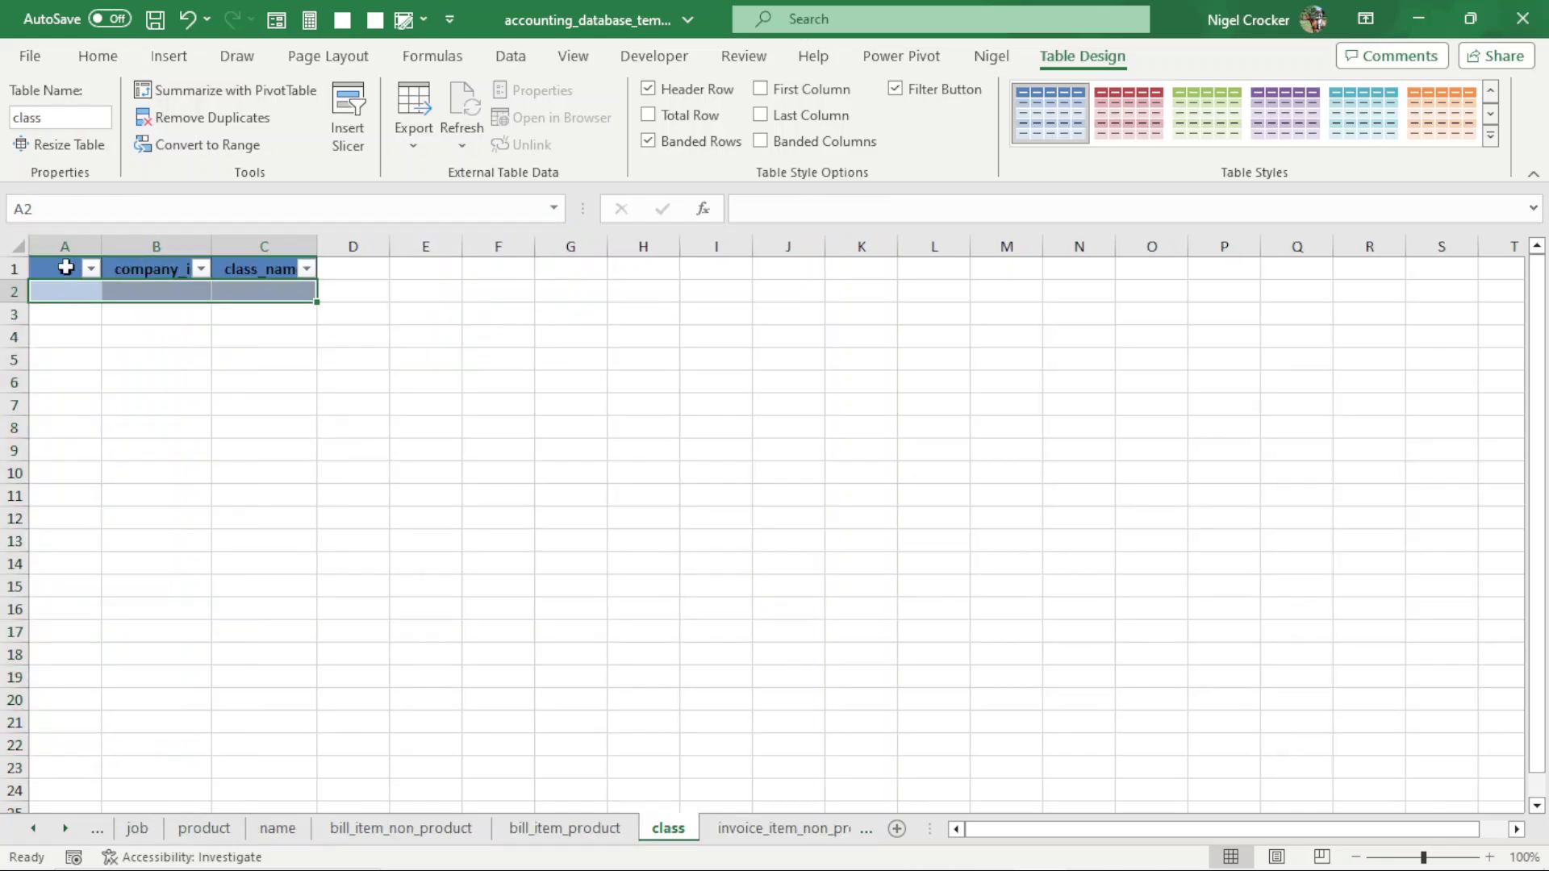
Check the list of defined names from the class sheet, and select cell C2 in the class table
click(553, 208)
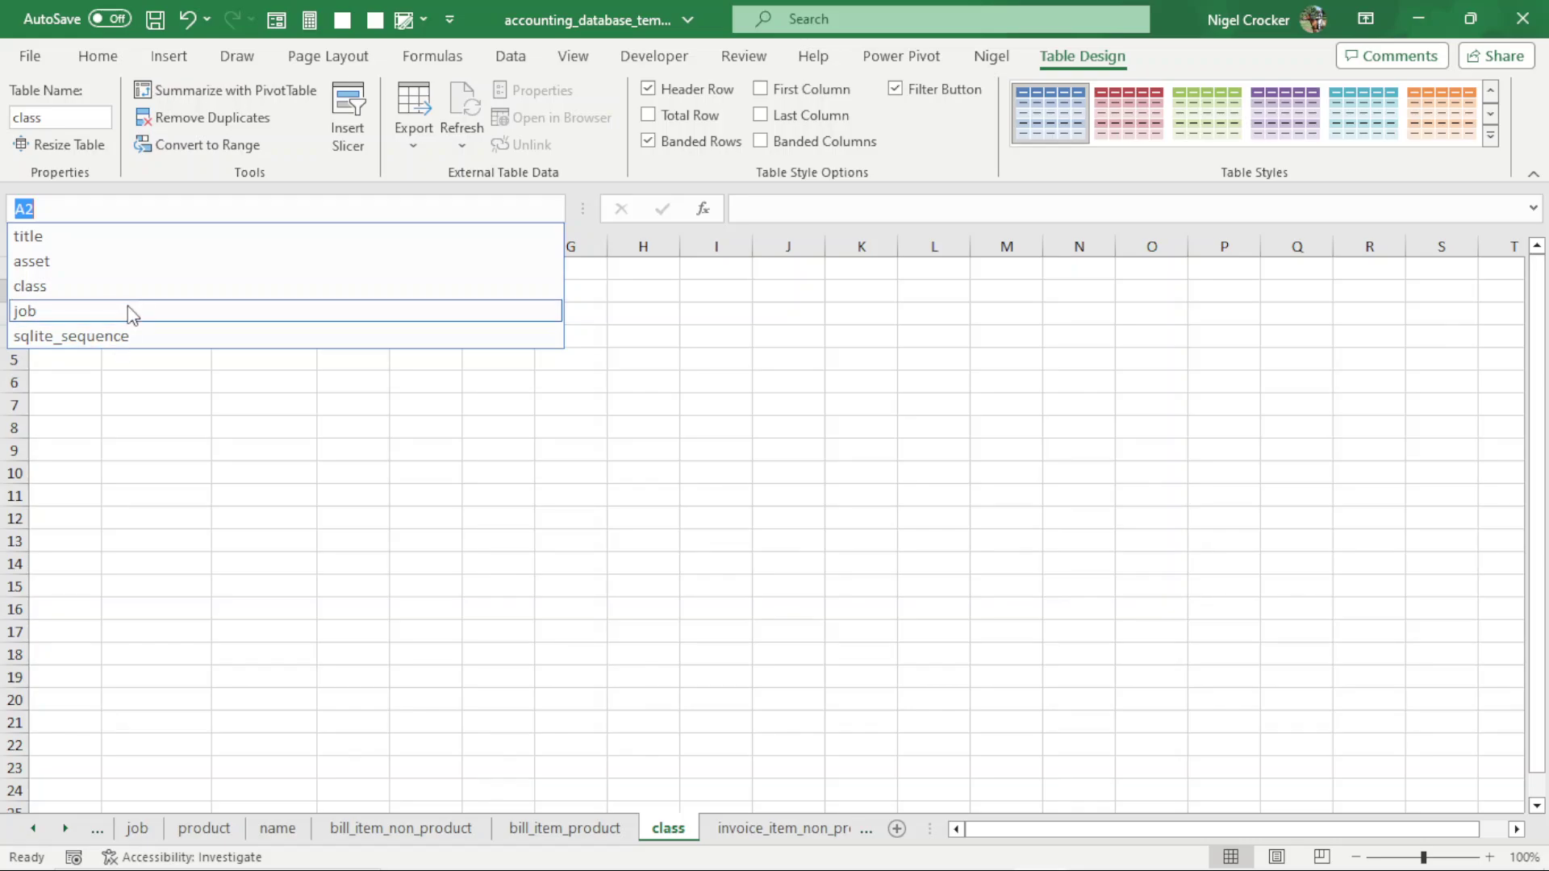
click(208, 481)
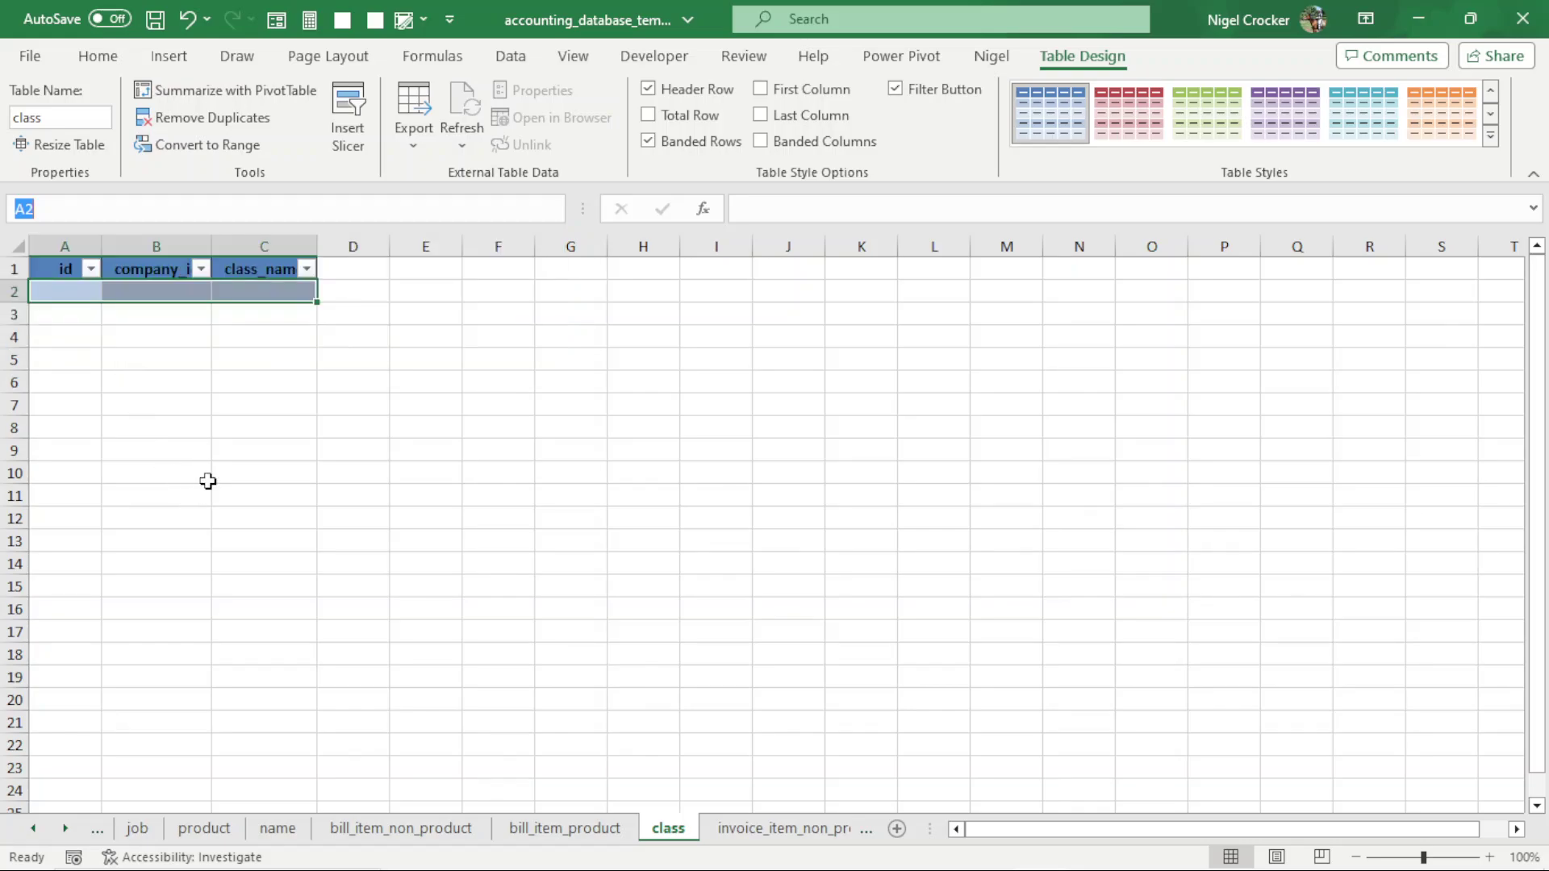
click(262, 296)
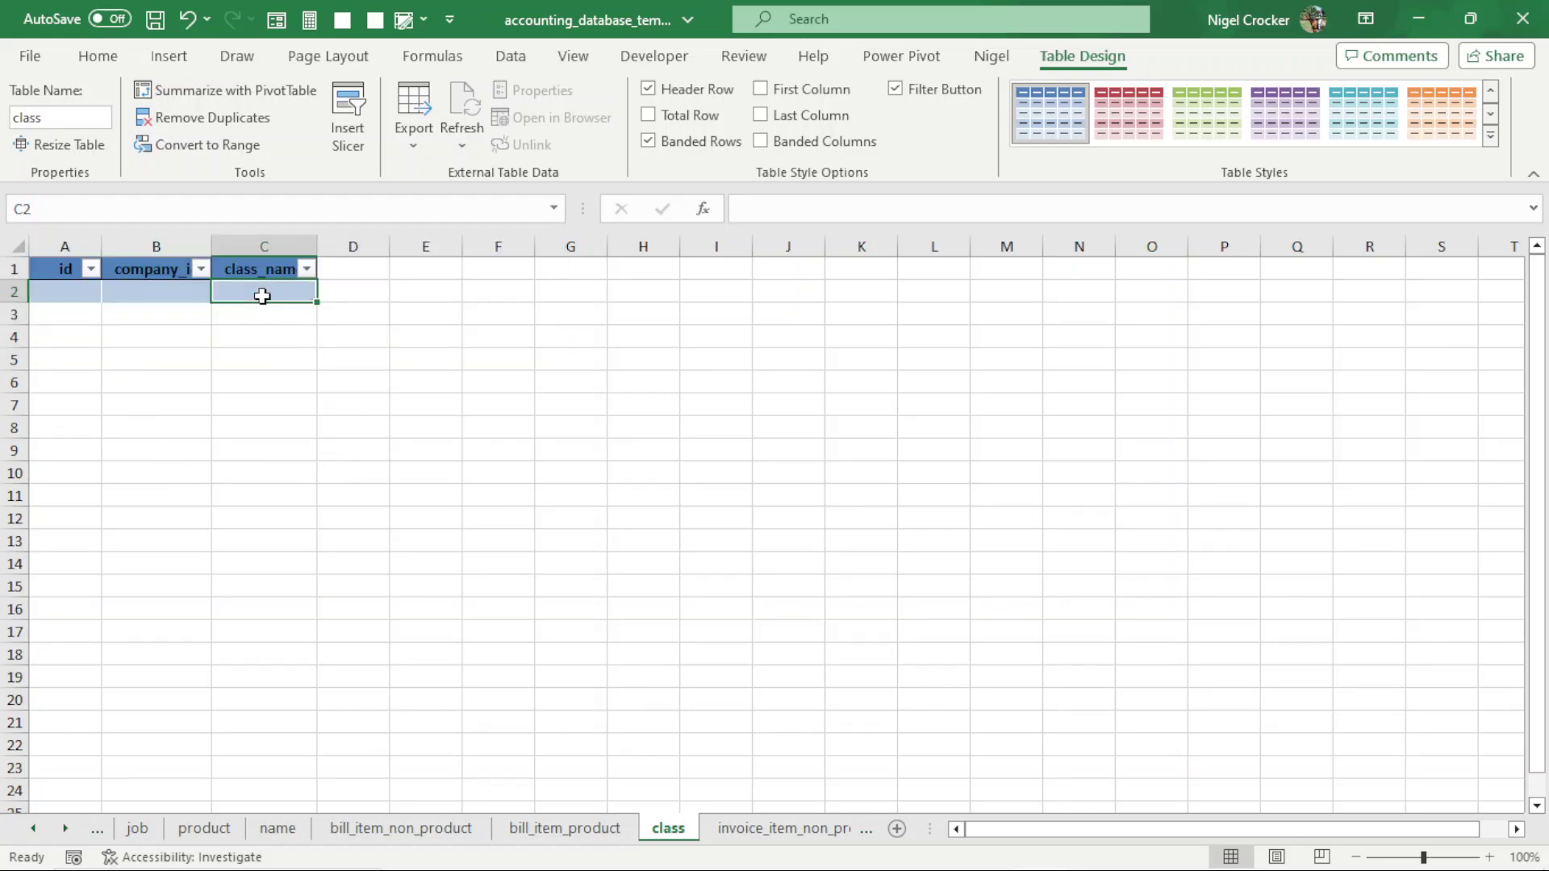